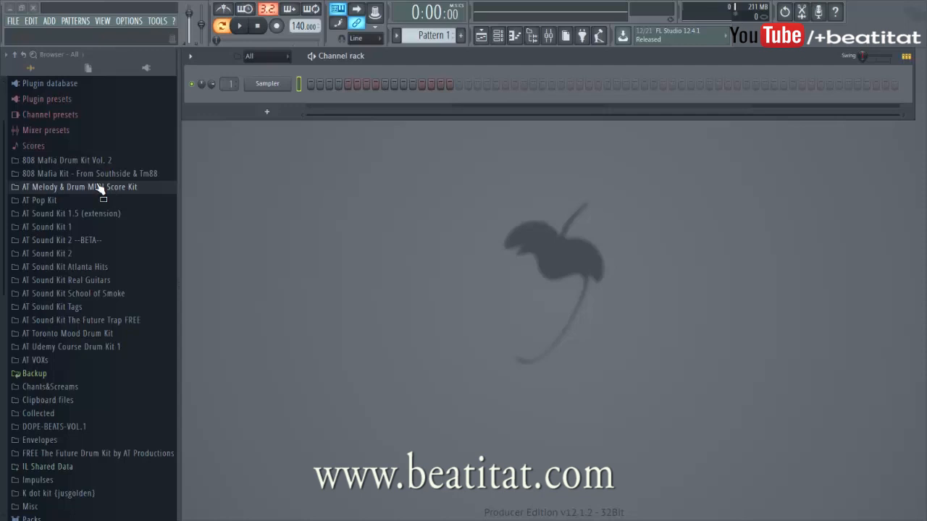
# Step: Expand the AT Melody & Drum MIDI Score Kit folder and its Midi subfolder in the browser
pyautogui.click(99, 187)
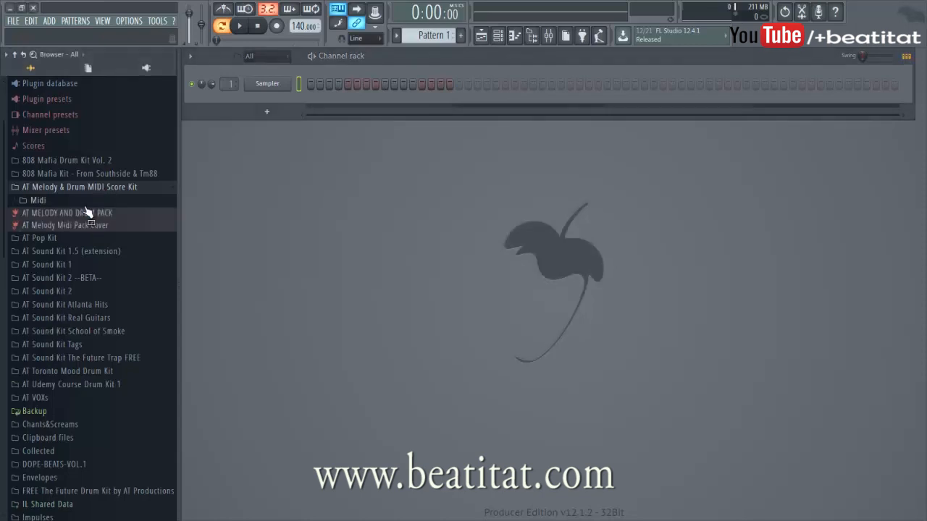
pyautogui.click(94, 200)
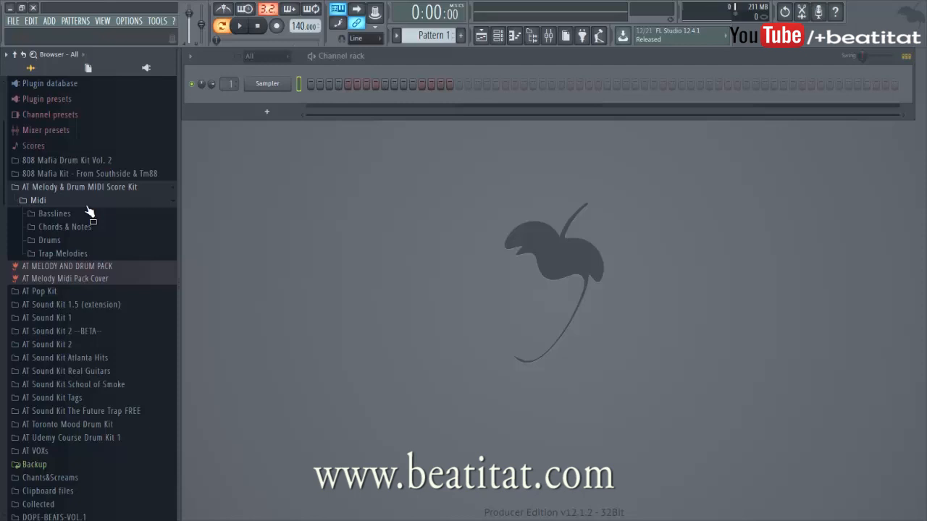
# Step: Insert a Nexus instrument channel into the channel rack from the Sampler channel's options
pyautogui.rightClick(293, 83)
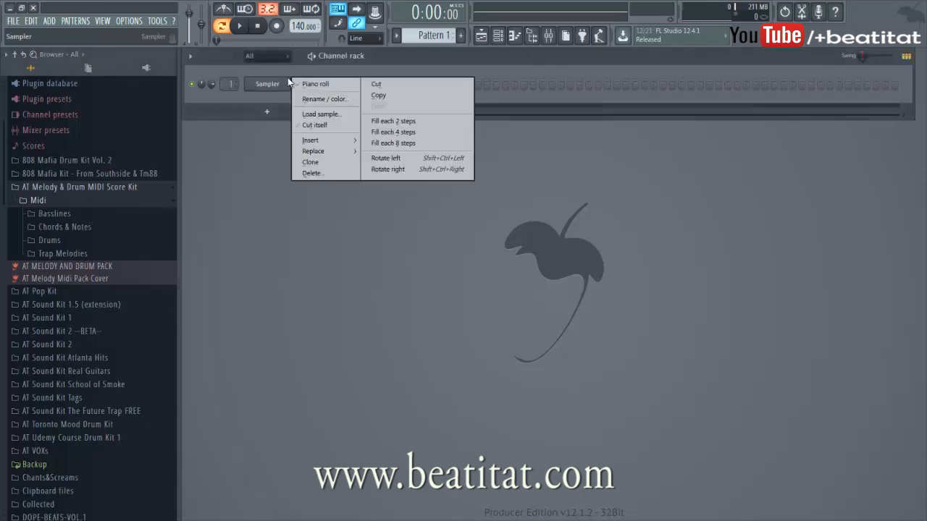
pyautogui.moveTo(305, 140)
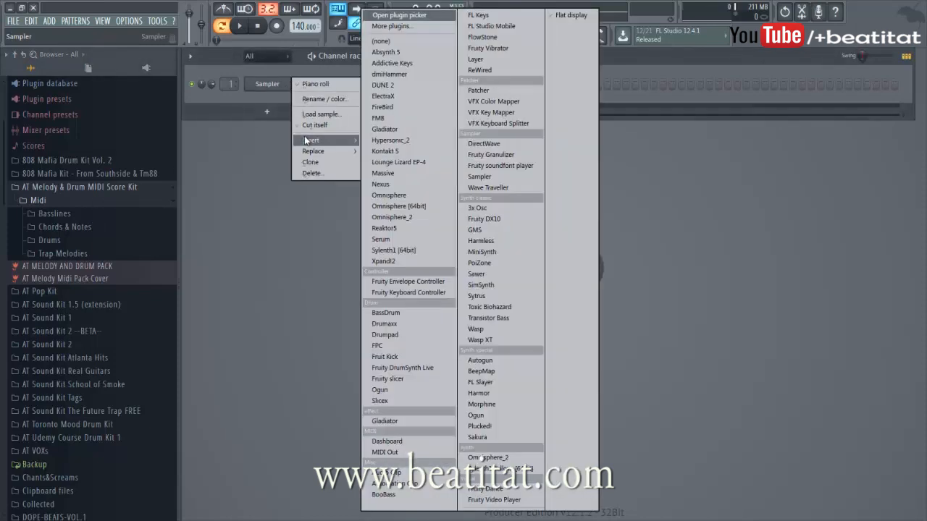
pyautogui.click(416, 187)
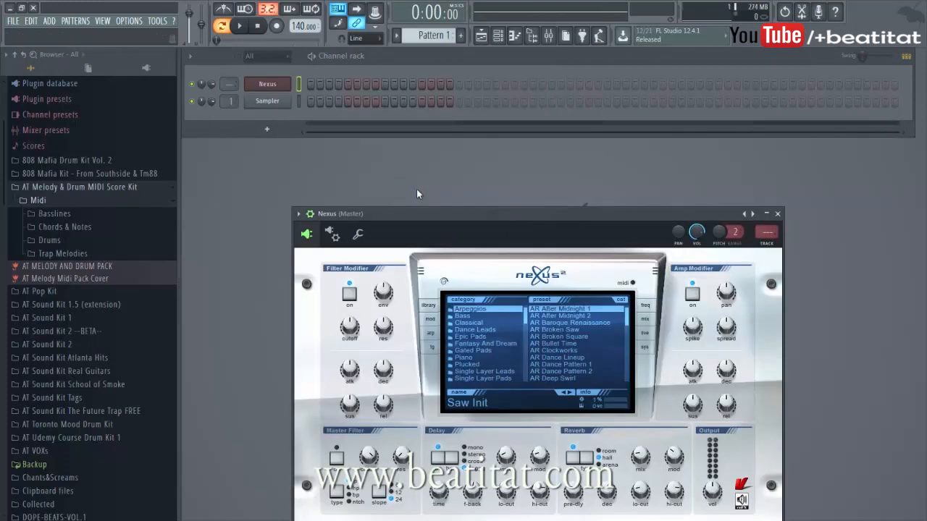
# Step: Audition Nexus Arpeggio presets, trying AR Dance Pattern 2, AR Flangerpicks and AR Jazzy Chills
pyautogui.moveTo(424, 213); pyautogui.dragTo(412, 165)
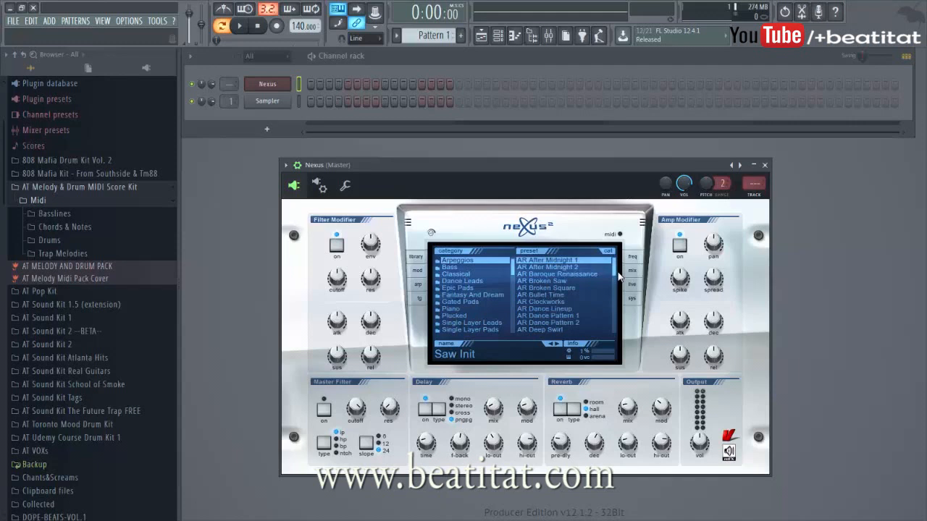
pyautogui.moveTo(619, 276); pyautogui.dragTo(615, 278)
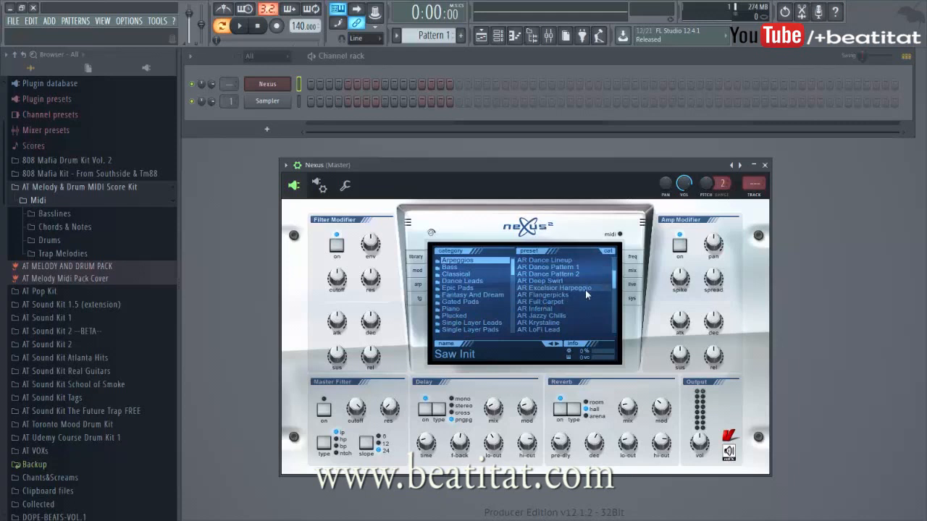
pyautogui.click(560, 274)
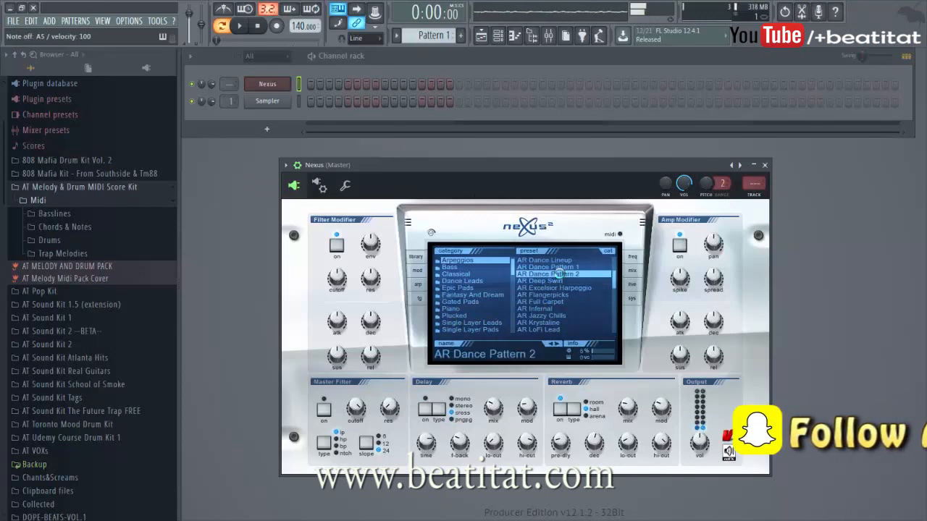
pyautogui.click(565, 295)
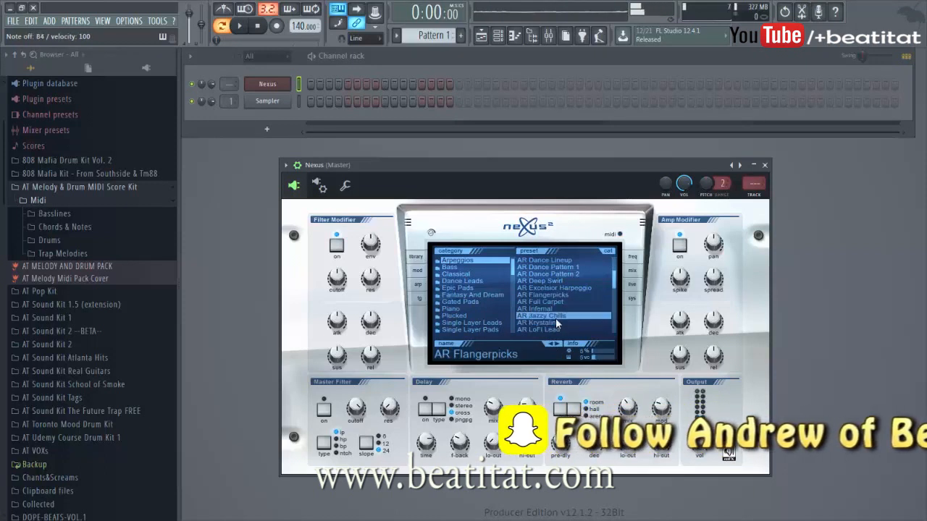
pyautogui.click(555, 318)
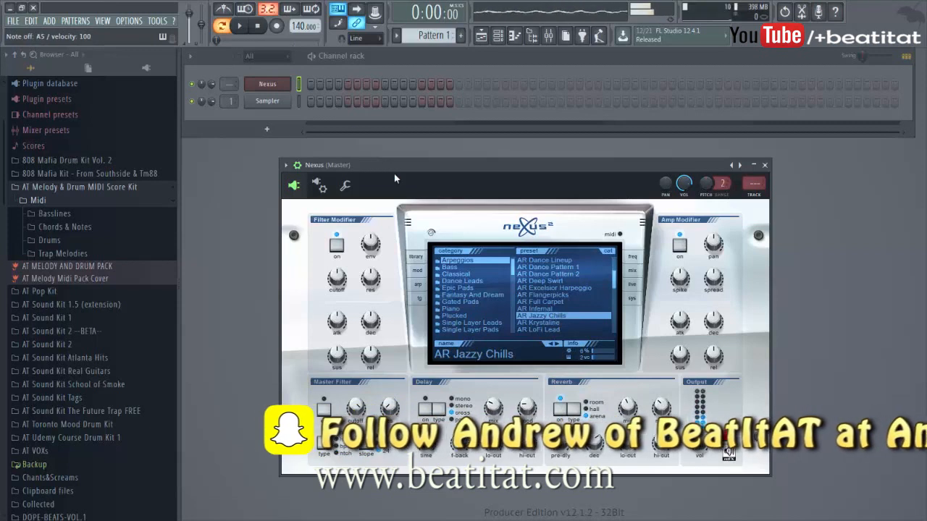
# Step: Load the Chords 7 PIANO Style MIDI pattern from Chords & Notes onto the Nexus channel
pyautogui.click(39, 226)
pyautogui.moveTo(76, 254); pyautogui.dragTo(272, 80)
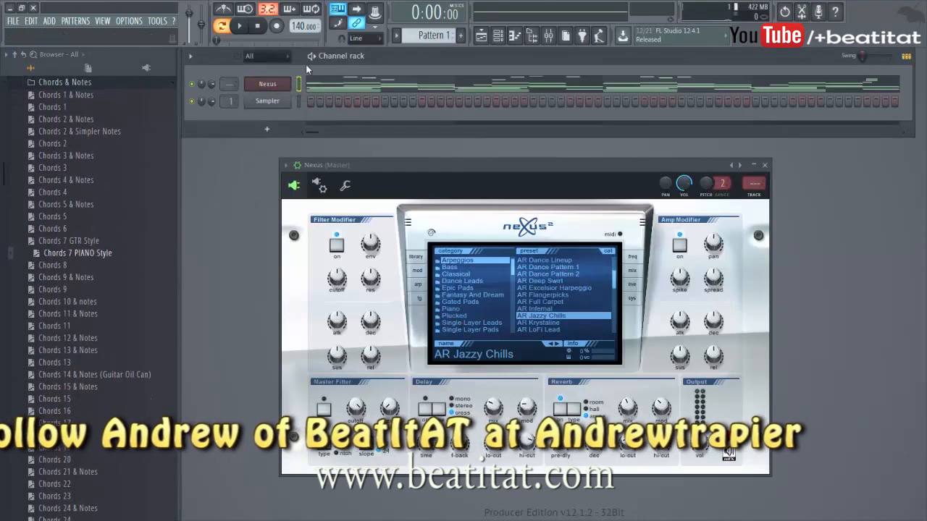
# Step: Set the project tempo to 120 BPM
pyautogui.rightClick(297, 26)
pyautogui.click(426, 92)
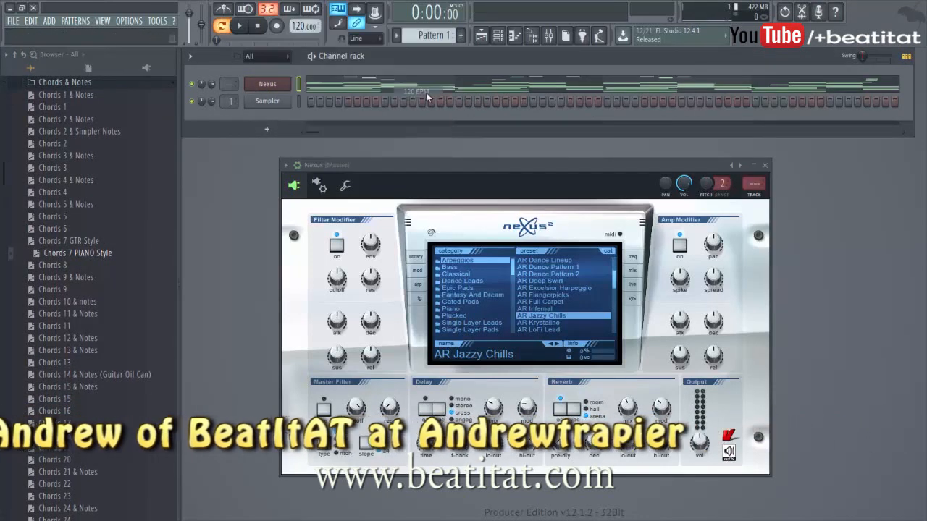
# Step: Play the pattern and switch the Nexus preset to AR Krystaline
pyautogui.press('space')
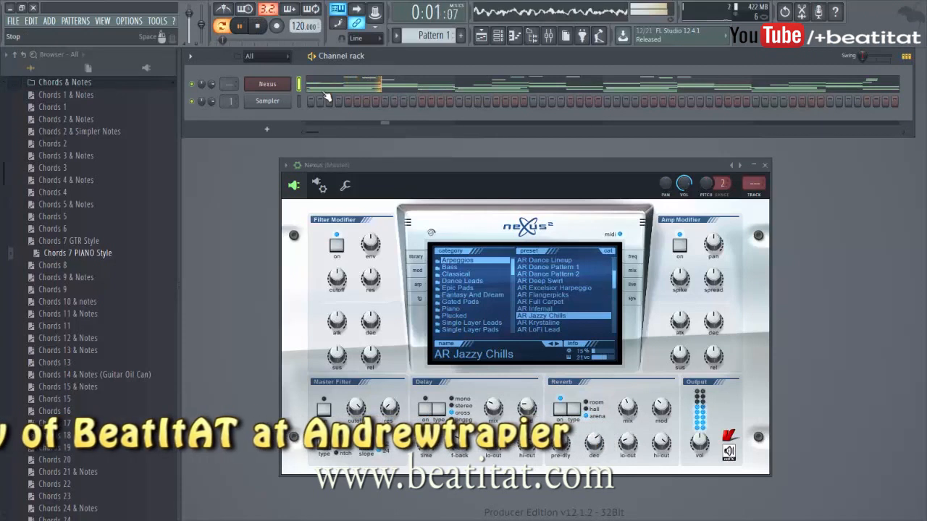
pyautogui.click(562, 322)
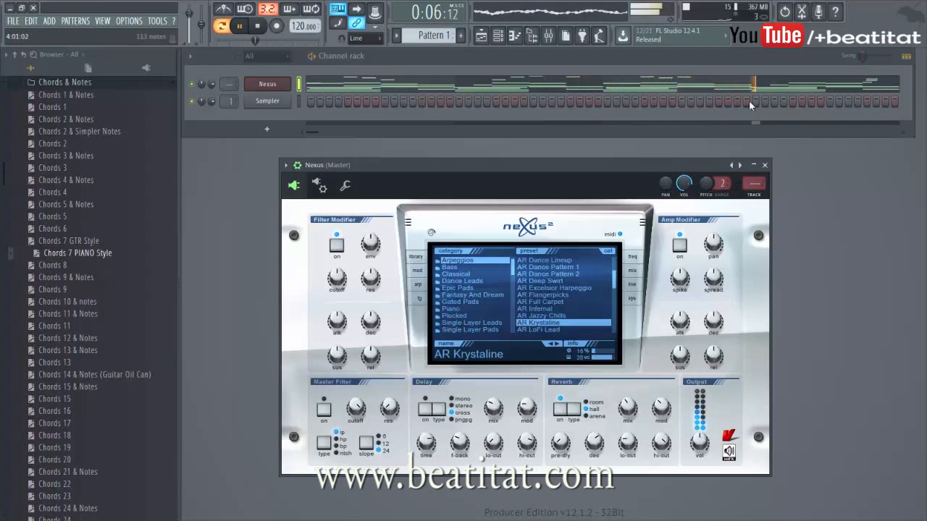
# Step: Open the Nexus pattern in the piano roll and review all its notes, then stop playback
pyautogui.click(786, 87)
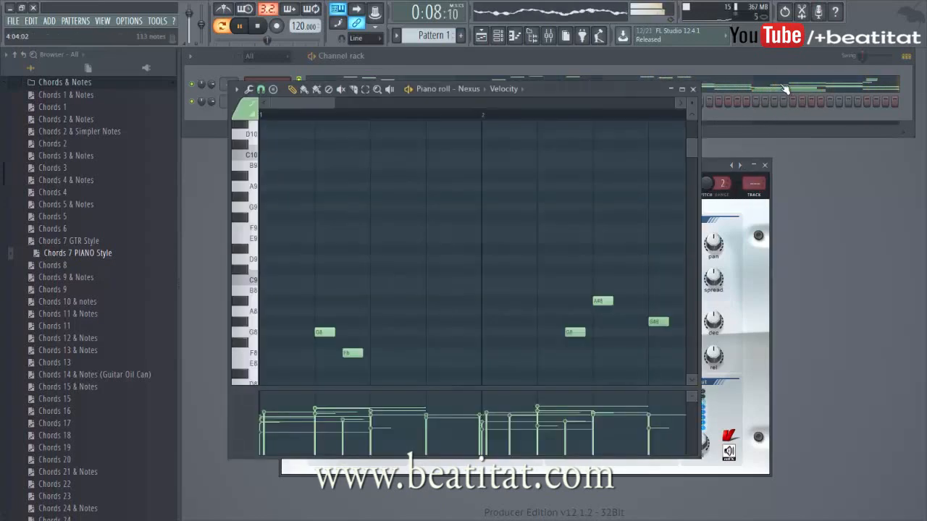
pyautogui.moveTo(331, 100); pyautogui.dragTo(640, 220)
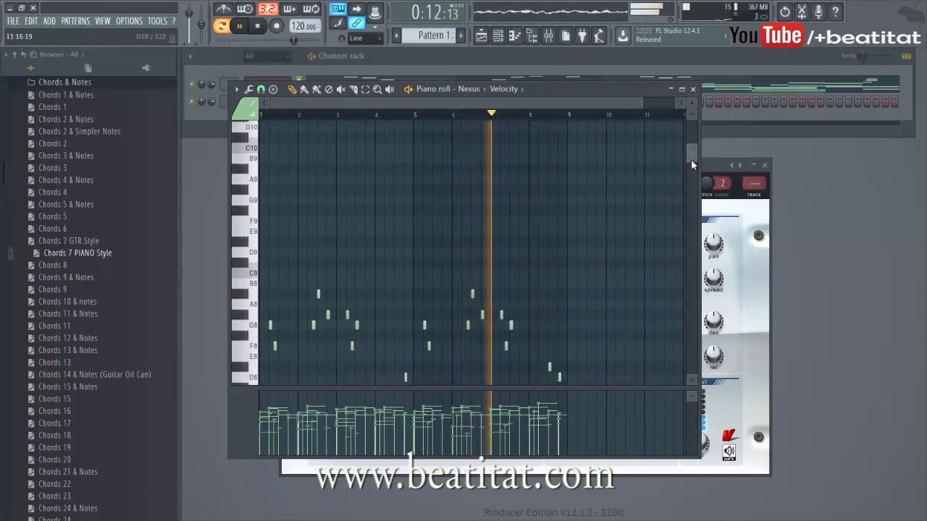
pyautogui.moveTo(691, 160); pyautogui.dragTo(689, 191)
pyautogui.press('space')
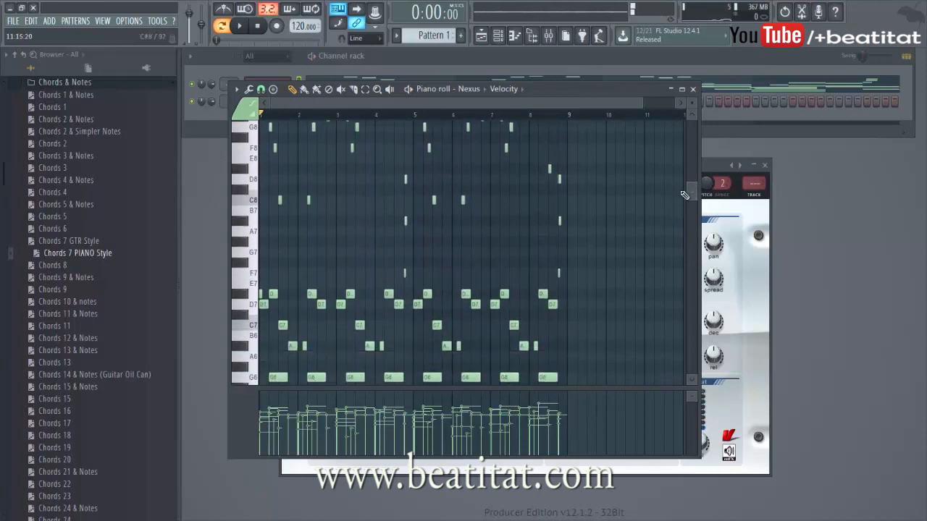
# Step: Select and delete all piano-roll notes from bar 5 onward, then close the piano roll
pyautogui.click(365, 88)
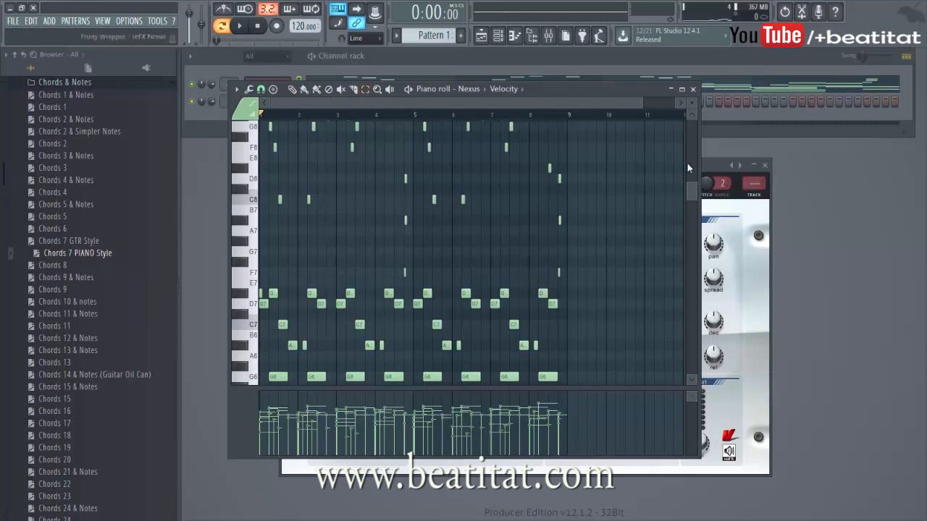
pyautogui.moveTo(684, 184); pyautogui.dragTo(693, 235)
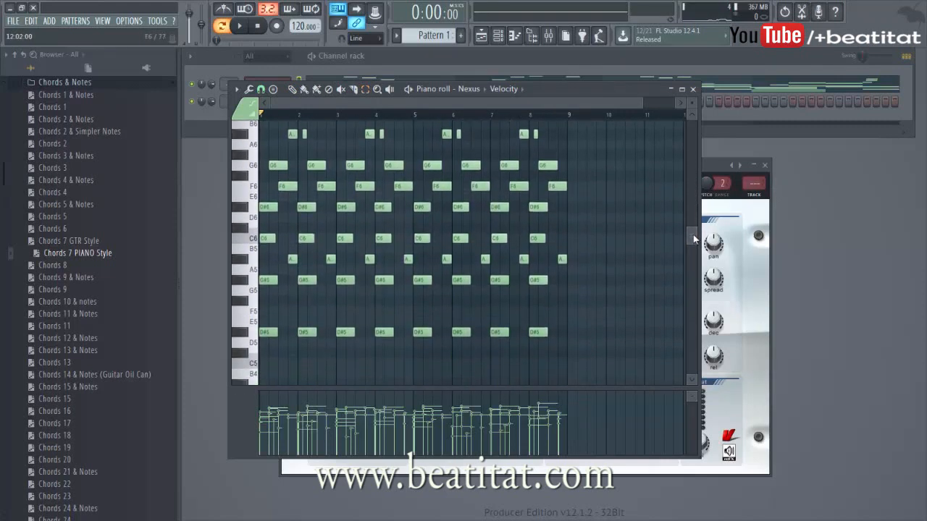
pyautogui.moveTo(626, 338); pyautogui.dragTo(423, 116)
pyautogui.press('Delete')
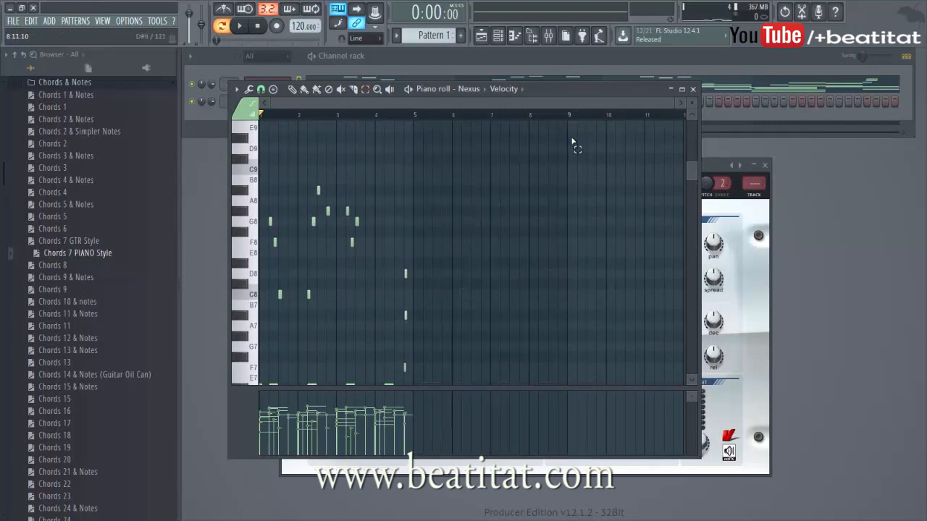
pyautogui.click(693, 90)
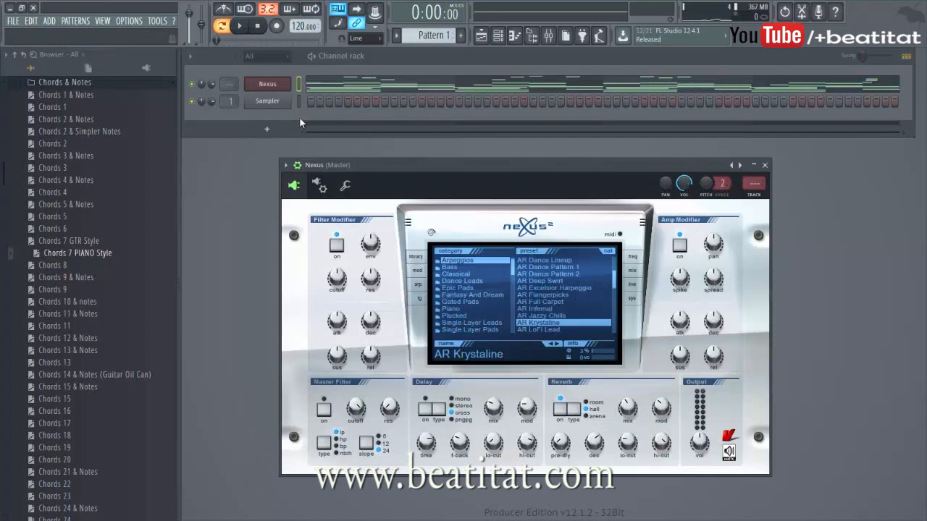
# Step: Open AT Sound Kit 1 and add the Hat - Hat 1 sample as a new channel
pyautogui.moveTo(58, 83); pyautogui.dragTo(56, 85)
pyautogui.click(56, 83)
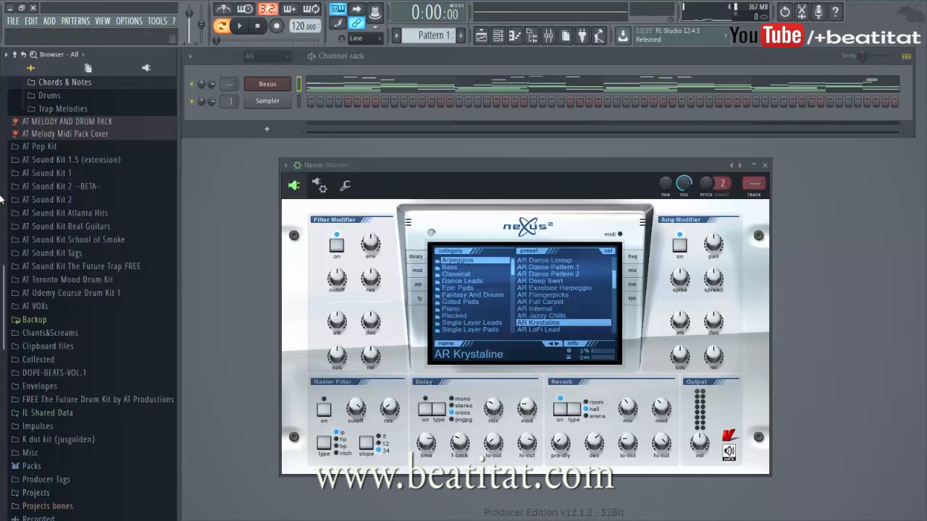
pyautogui.click(51, 174)
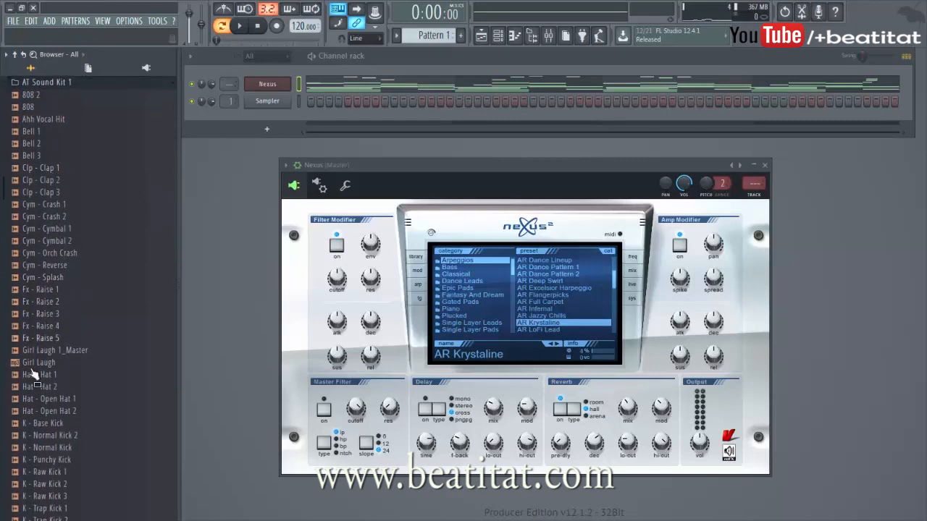
pyautogui.moveTo(61, 375); pyautogui.dragTo(770, 175)
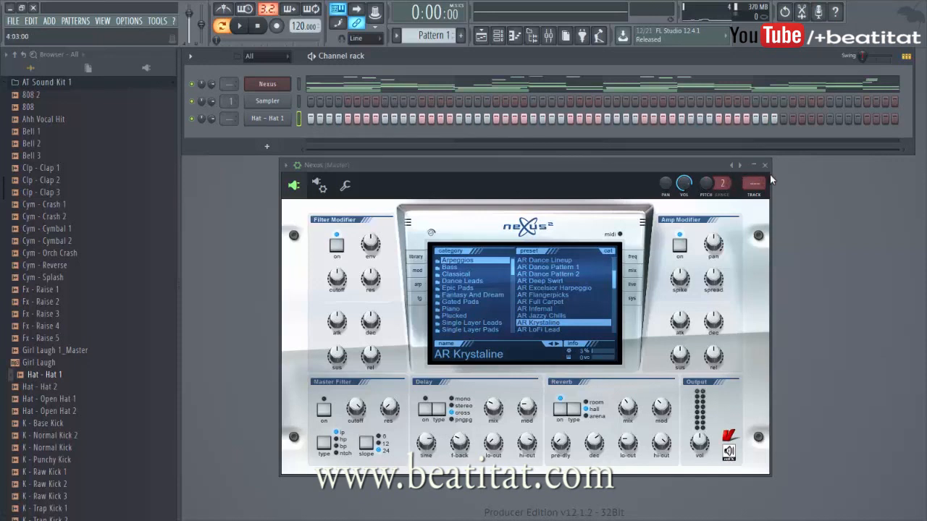
# Step: Browse the score kit's Midi Drums folders for a suitable drum pattern
pyautogui.click(65, 82)
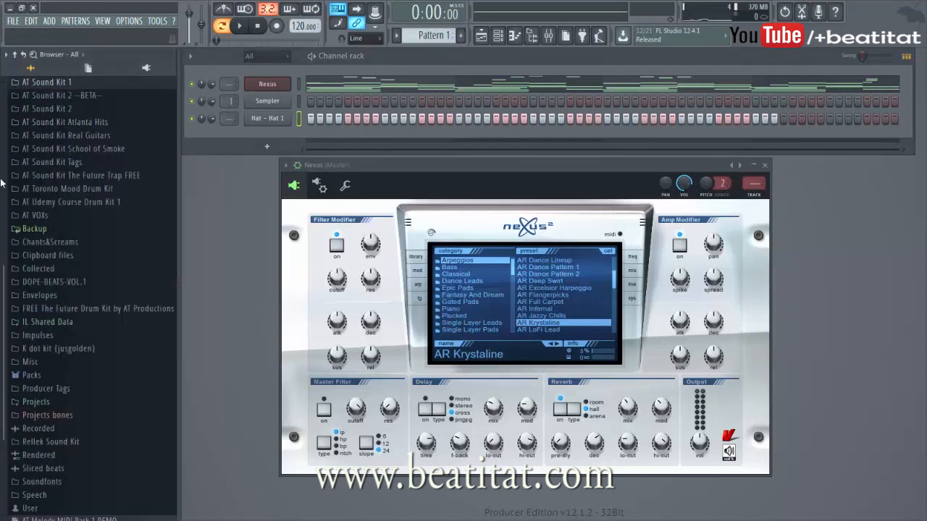
pyautogui.scroll(5, 2, 183)
pyautogui.click(85, 204)
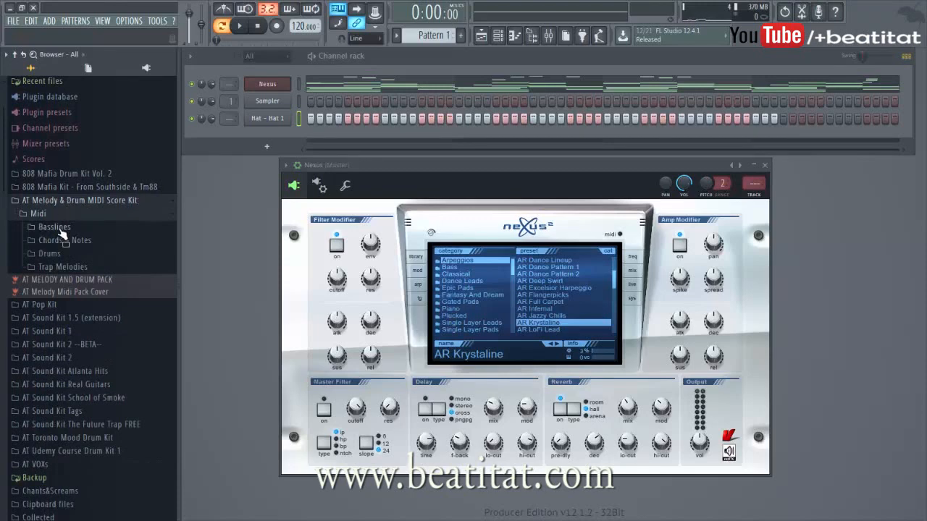
pyautogui.click(60, 228)
pyautogui.click(60, 229)
pyautogui.click(50, 255)
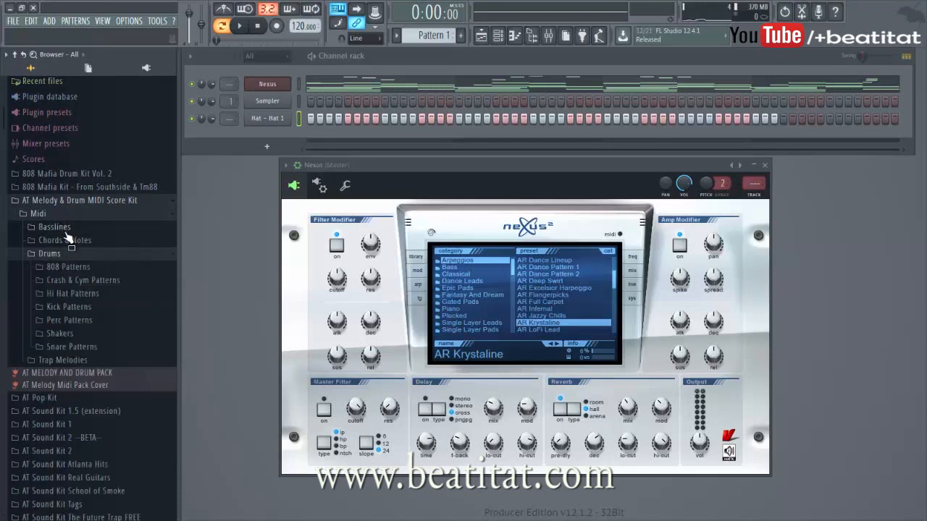
pyautogui.click(67, 240)
pyautogui.scroll(-10, 4, 348)
pyautogui.scroll(15, 3, 389)
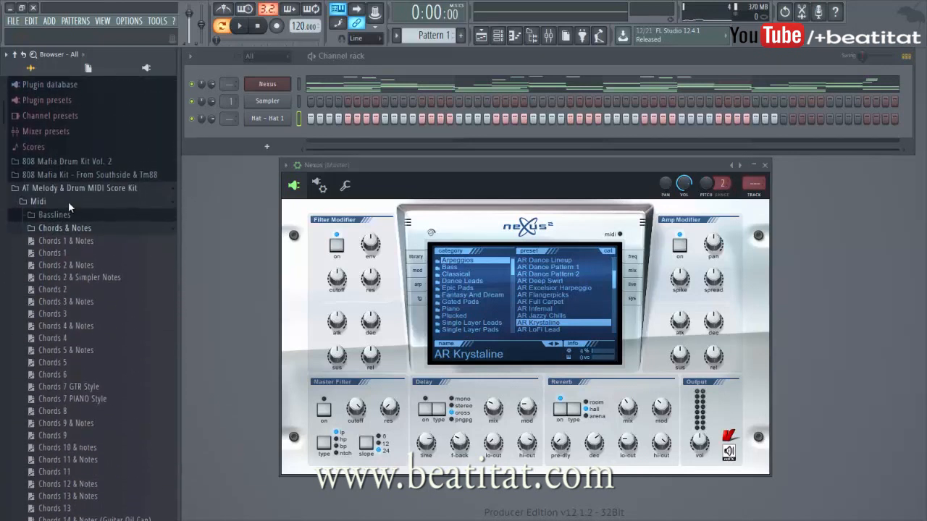
pyautogui.click(50, 229)
pyautogui.click(50, 245)
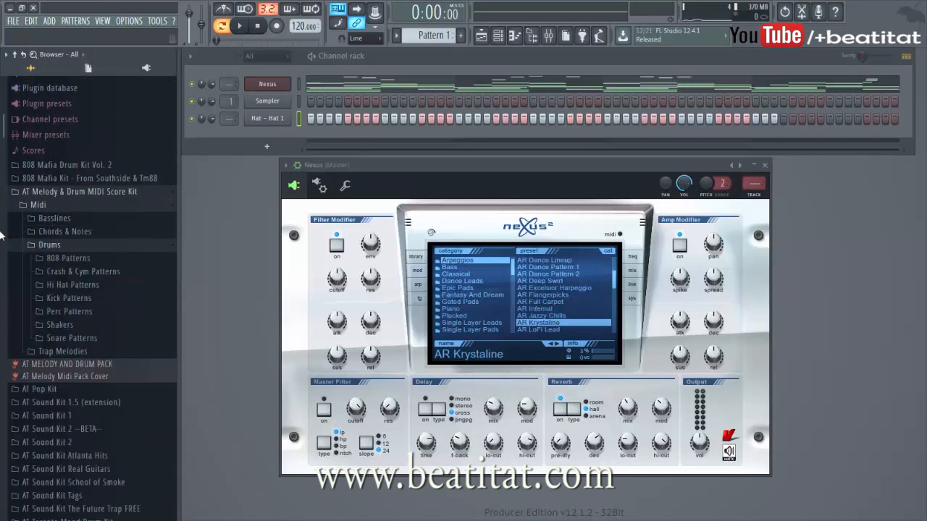
pyautogui.scroll(-5, 4, 217)
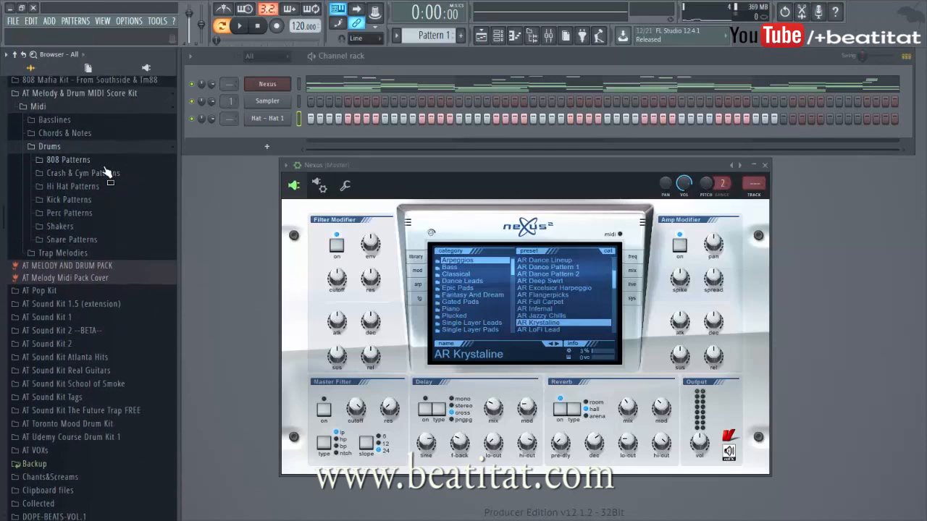
pyautogui.click(105, 174)
pyautogui.click(105, 161)
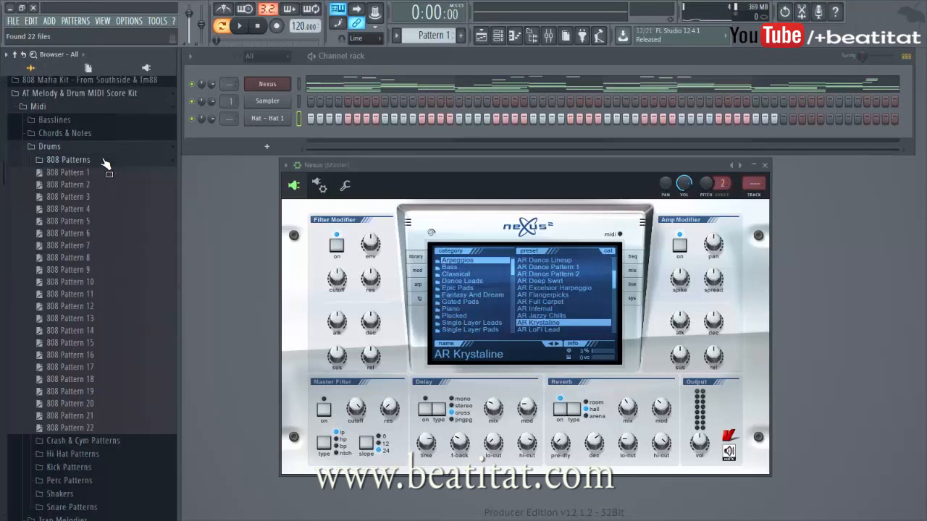
pyautogui.click(105, 161)
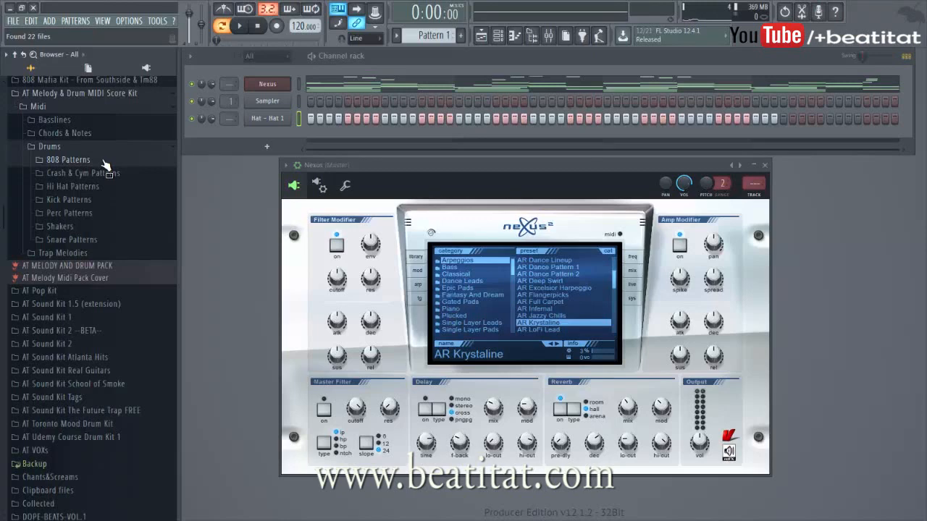
pyautogui.click(105, 175)
pyautogui.click(104, 175)
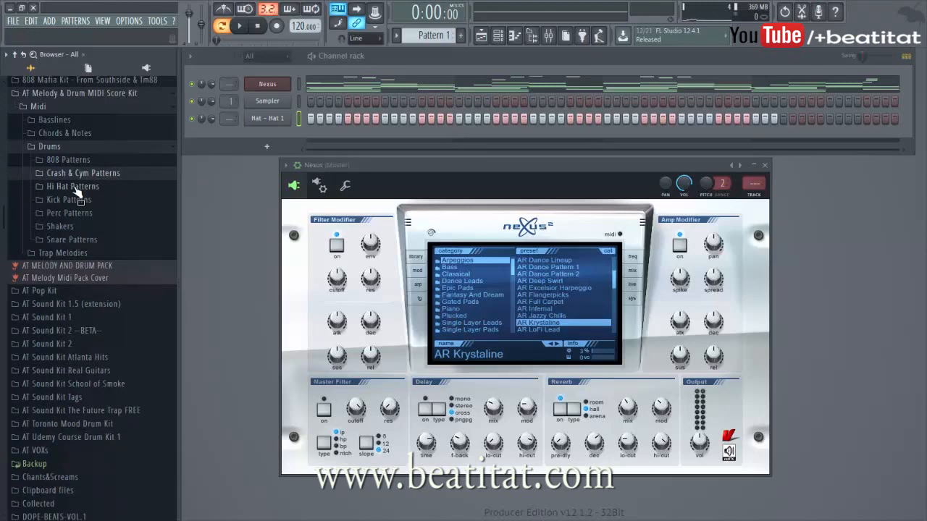
# Step: Load Hi Hat Pattern 8 from Hi Hat Patterns onto the Hat - Hat 1 channel and play it
pyautogui.rightClick(75, 190)
pyautogui.click(76, 189)
pyautogui.click(76, 189)
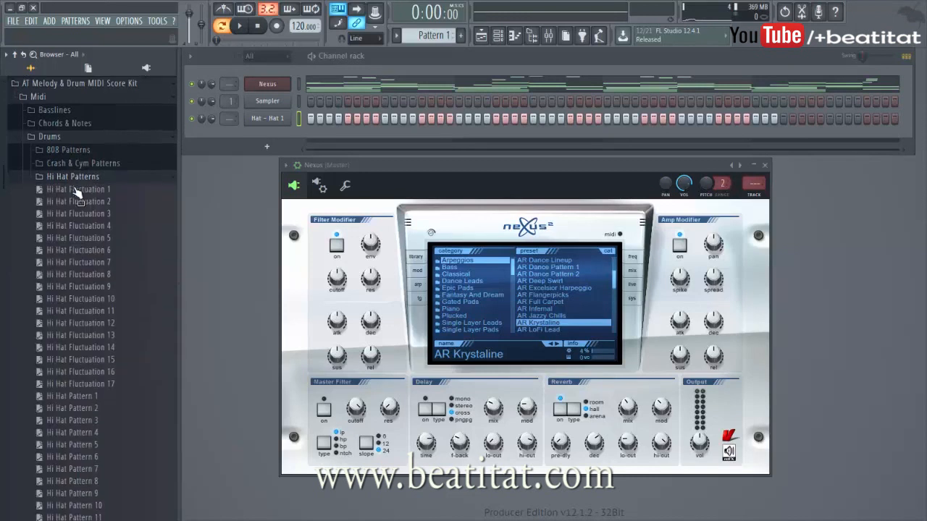
pyautogui.moveTo(2, 173); pyautogui.dragTo(2, 221)
pyautogui.moveTo(66, 375); pyautogui.dragTo(281, 121)
pyautogui.press('space')
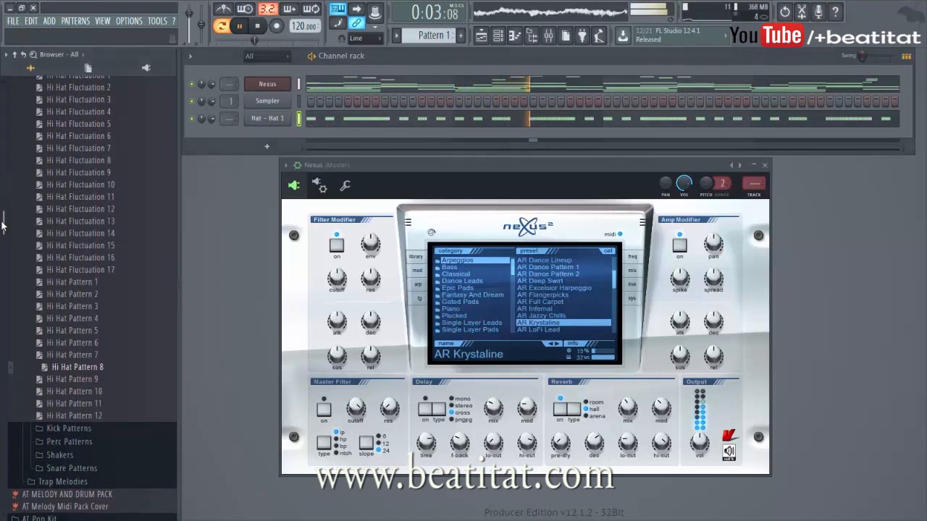
# Step: Load Hi Hat Pattern 10 from Hi Hat Patterns onto the Hat - Hat 1 channel
pyautogui.scroll(3, 16, 238)
pyautogui.moveTo(109, 434); pyautogui.dragTo(281, 136)
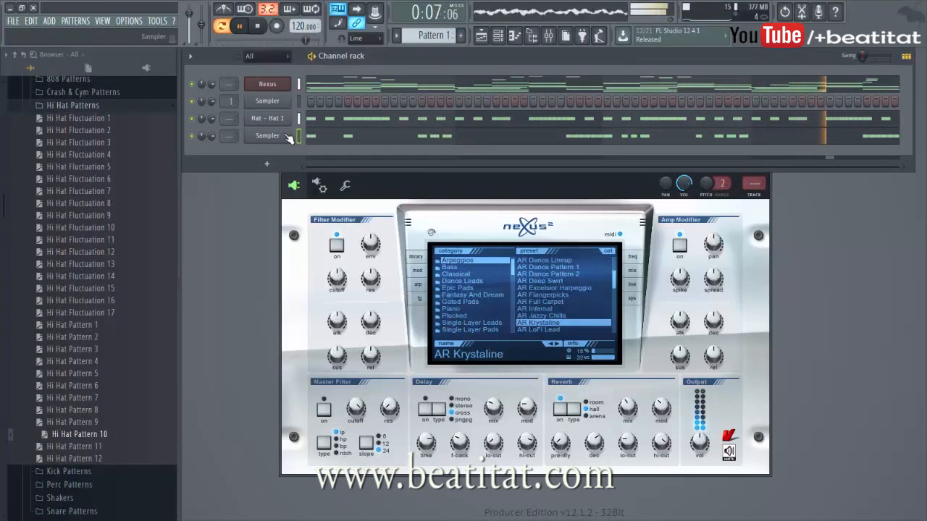
pyautogui.press('space')
pyautogui.hotkey('ctrl', 'z')
pyautogui.click(299, 120)
pyautogui.hotkey('ctrl', 'v')
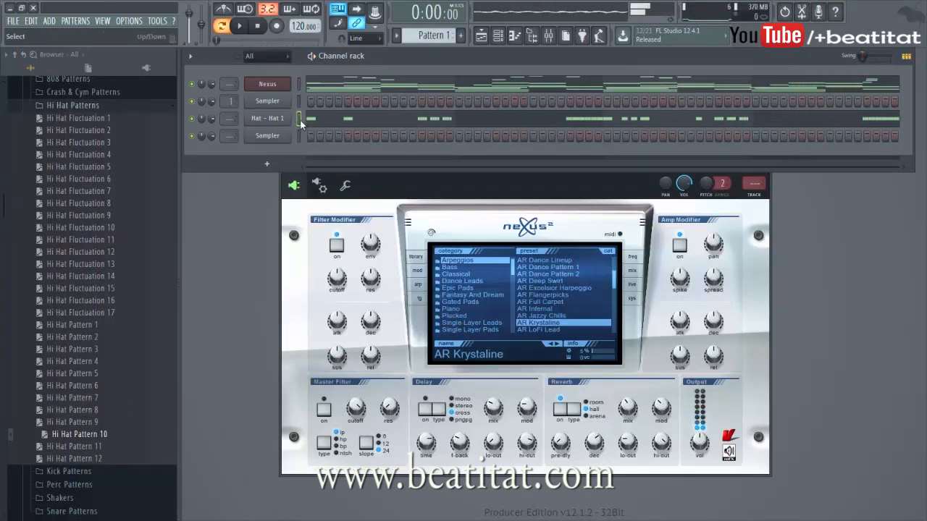
# Step: Delete the extra Sampler channel created in the channel rack
pyautogui.rightClick(287, 137)
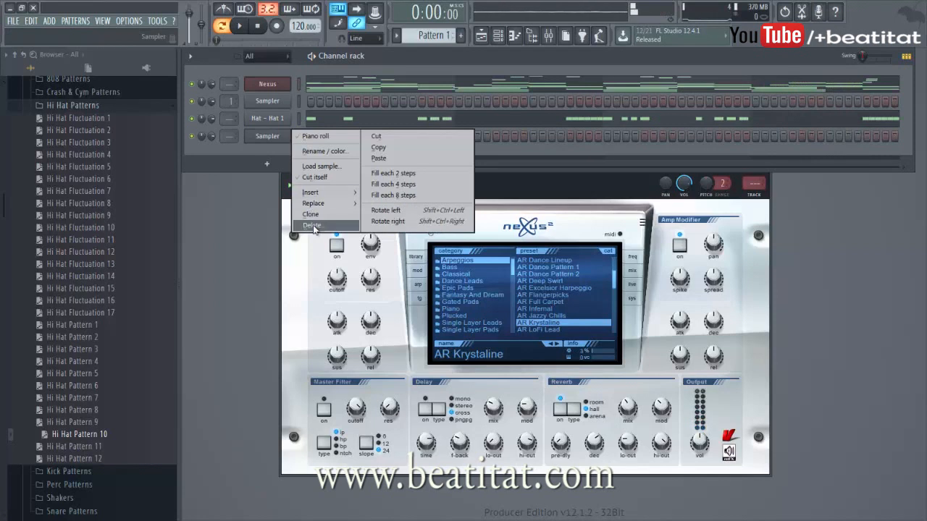
pyautogui.click(296, 216)
pyautogui.click(521, 297)
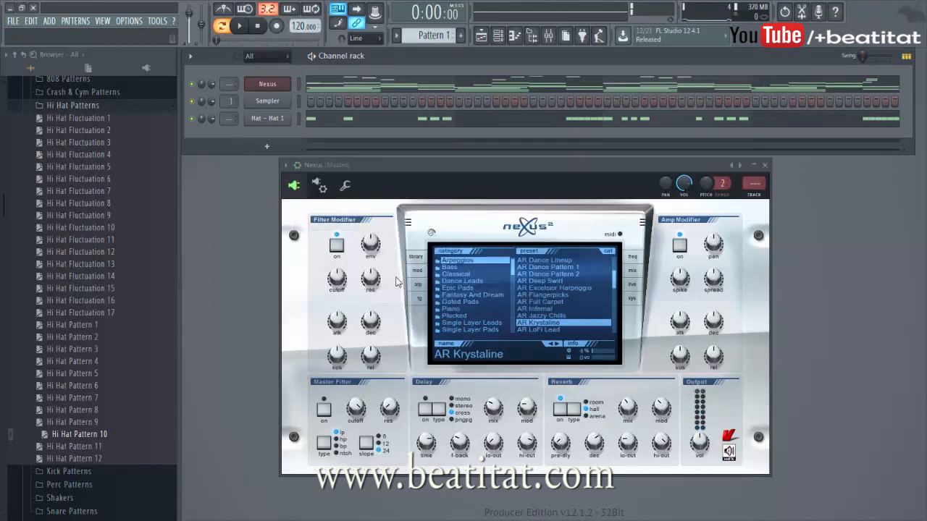
# Step: Open AT Sound Kit 2's Snares folder and add Snr PoppyTrap as a new channel
pyautogui.click(78, 108)
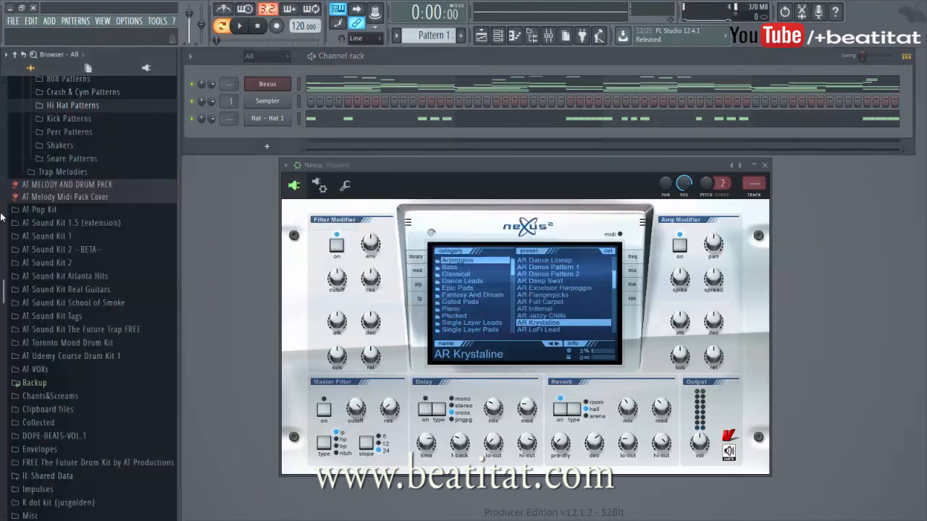
pyautogui.scroll(2, 79, 318)
pyautogui.click(103, 360)
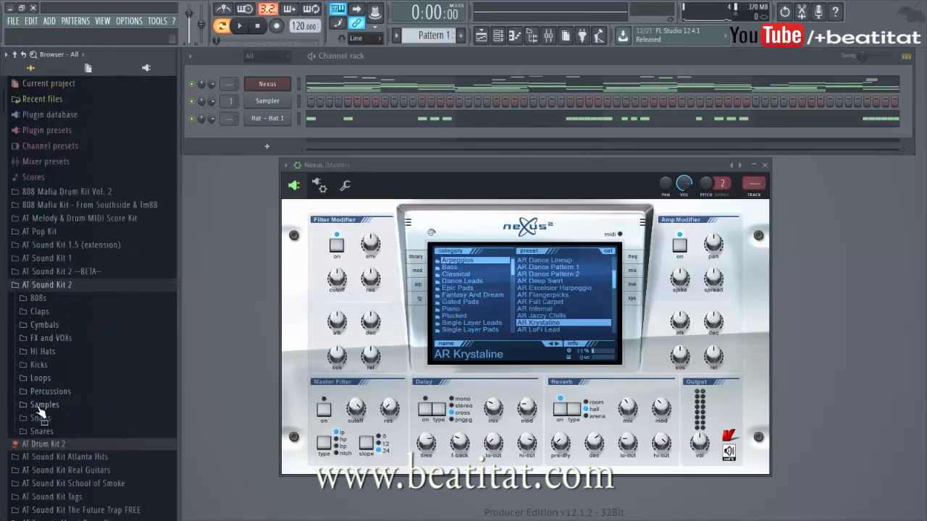
pyautogui.click(41, 430)
pyautogui.moveTo(2, 427); pyautogui.dragTo(4, 312)
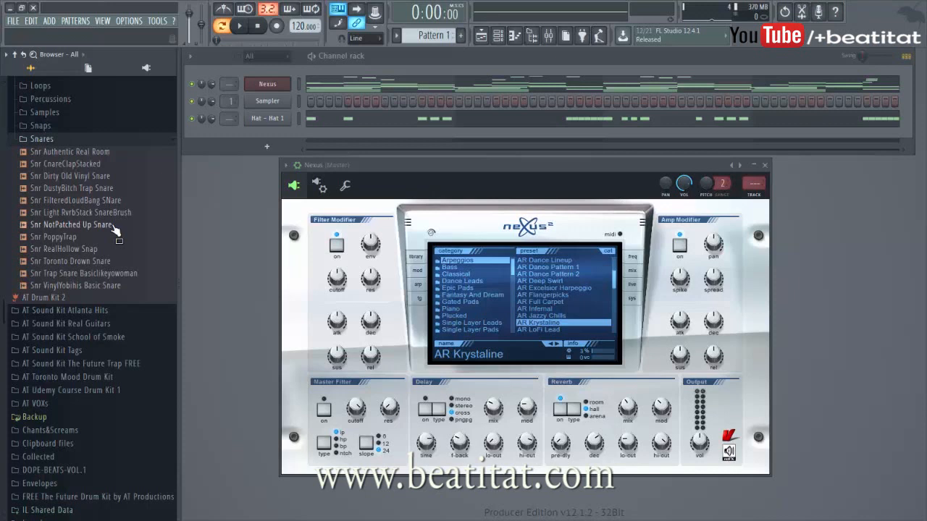
pyautogui.moveTo(58, 238); pyautogui.dragTo(278, 129)
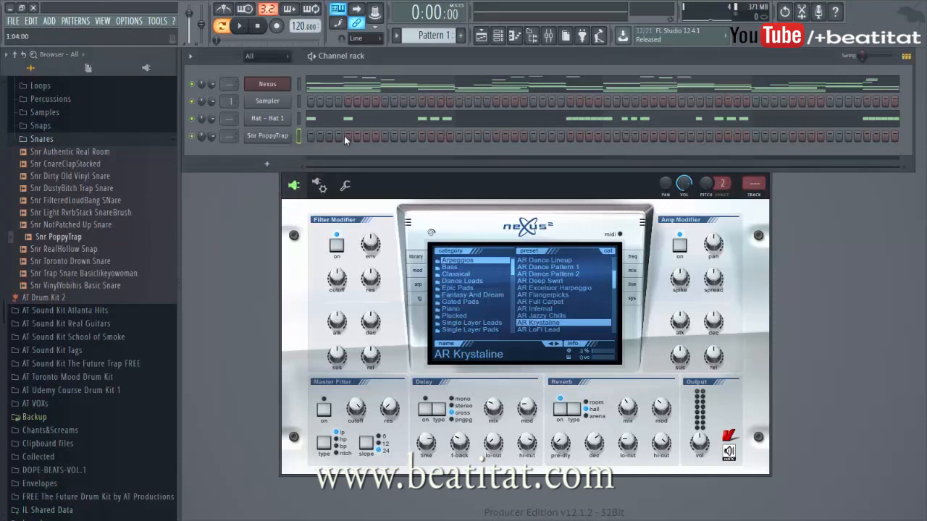
# Step: Place snare hits in the Snr PoppyTrap step row and play the pattern
pyautogui.click(386, 139)
pyautogui.click(532, 139)
pyautogui.press('space')
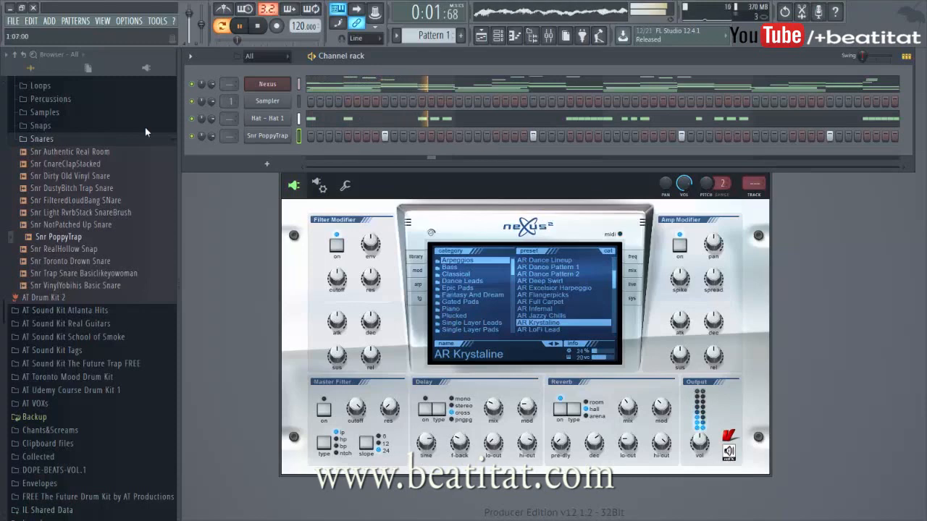
# Step: Open AT Sound Kit 2's Kicks folder, audition several kicks, and add Kck PowerSlam as a new channel
pyautogui.click(61, 139)
pyautogui.scroll(5, 2, 203)
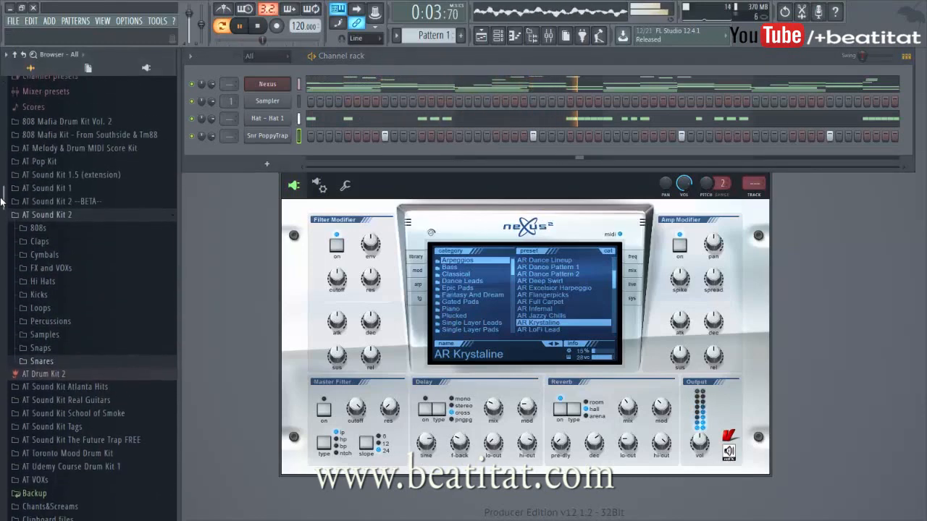
pyautogui.scroll(-1, 2, 203)
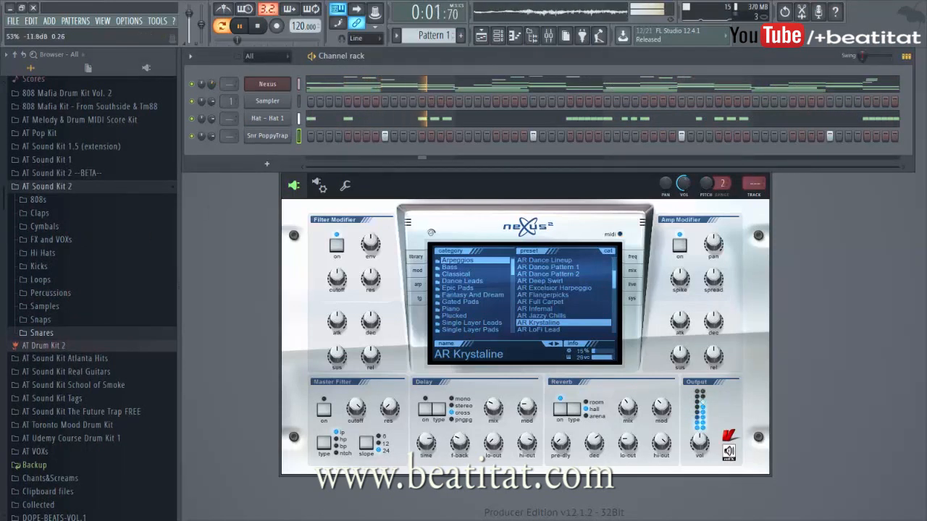
pyautogui.click(40, 266)
pyautogui.click(59, 291)
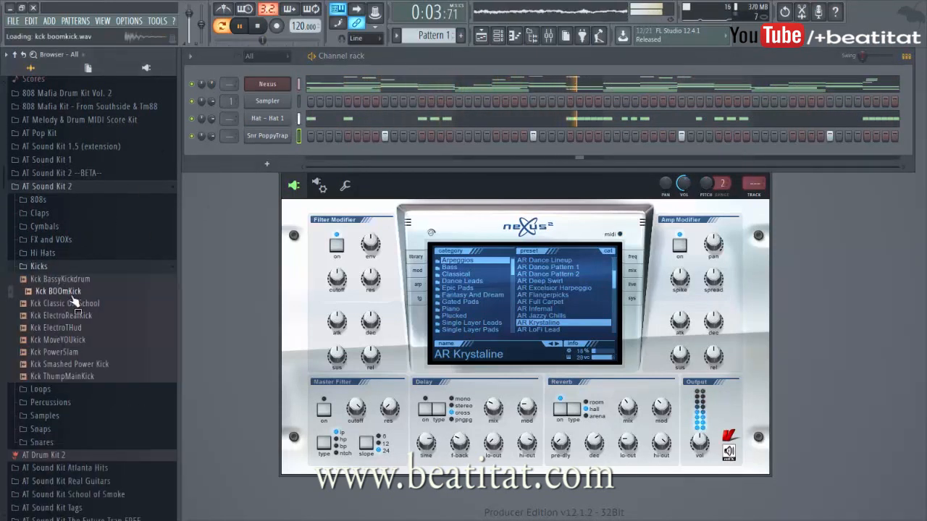
pyautogui.click(67, 316)
pyautogui.click(70, 304)
pyautogui.click(73, 340)
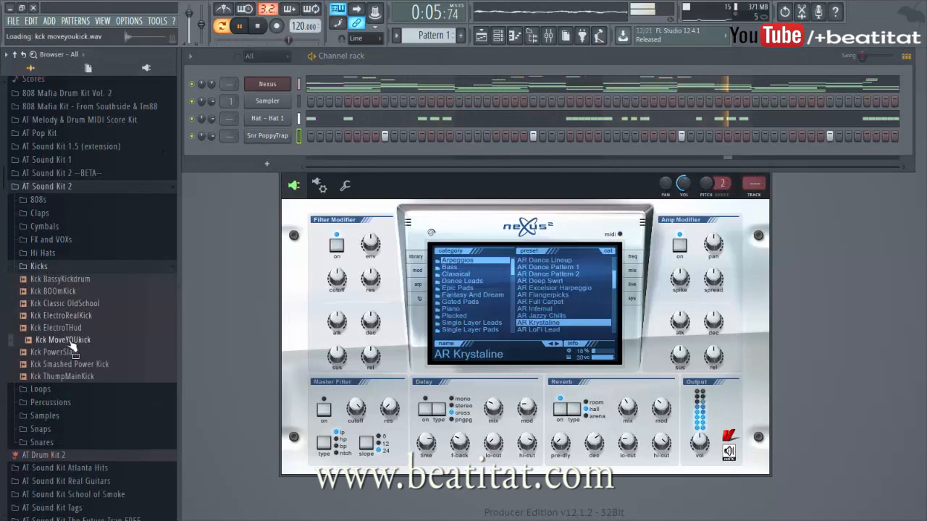
pyautogui.moveTo(69, 352); pyautogui.dragTo(242, 148)
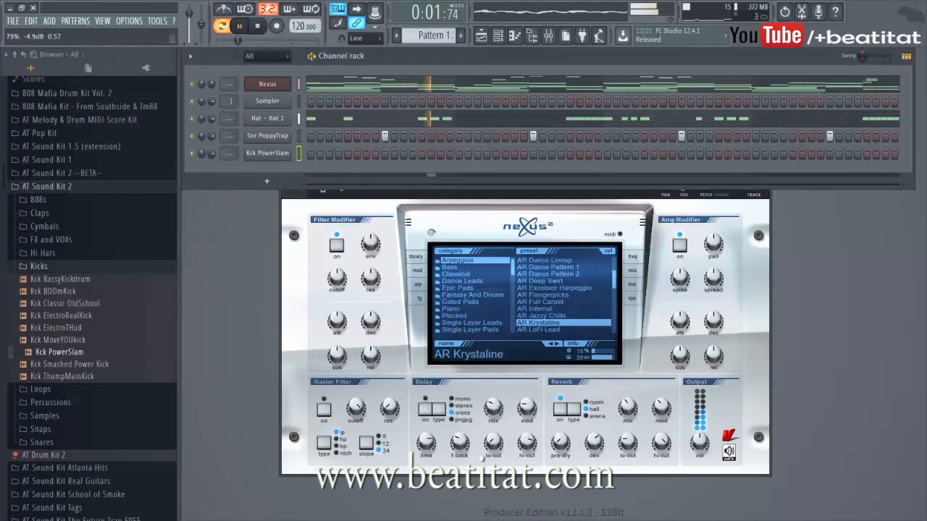
# Step: Program kick hits across the Kck PowerSlam step row, removing one misplaced step
pyautogui.click(311, 153)
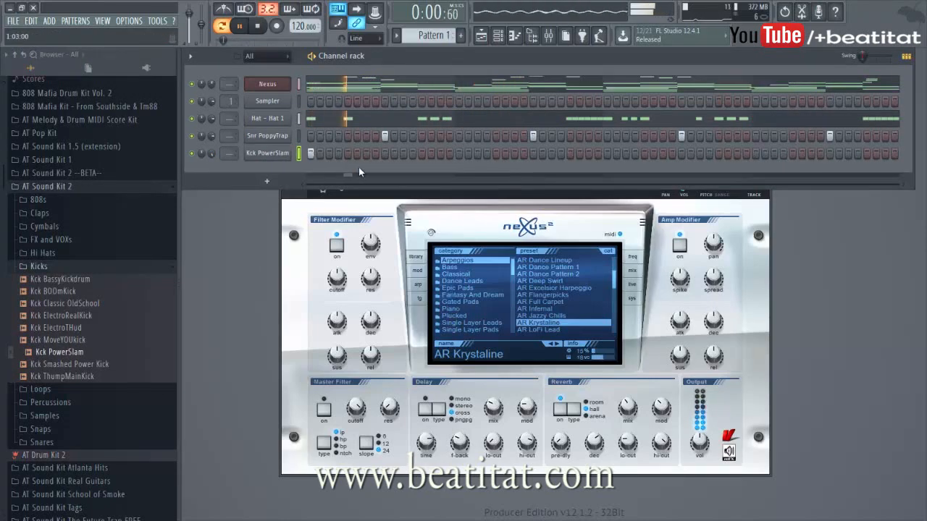
pyautogui.click(496, 153)
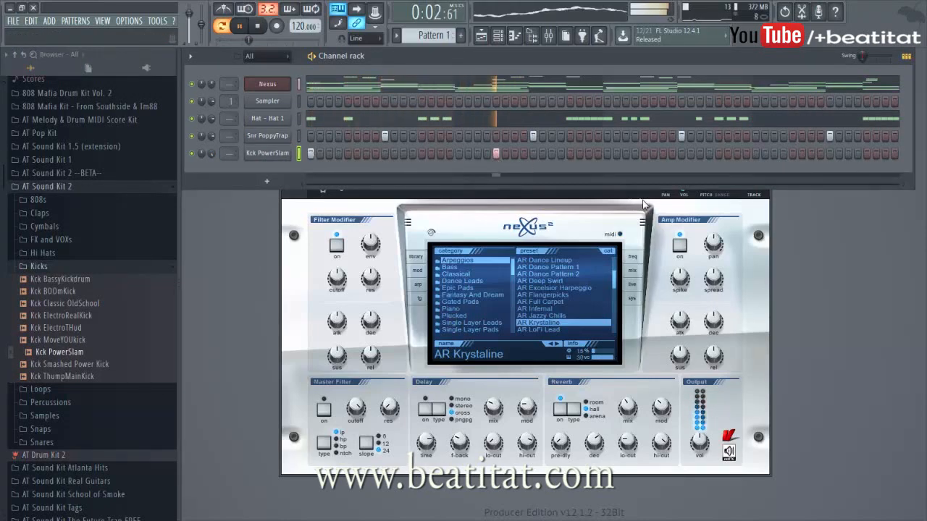
pyautogui.click(645, 154)
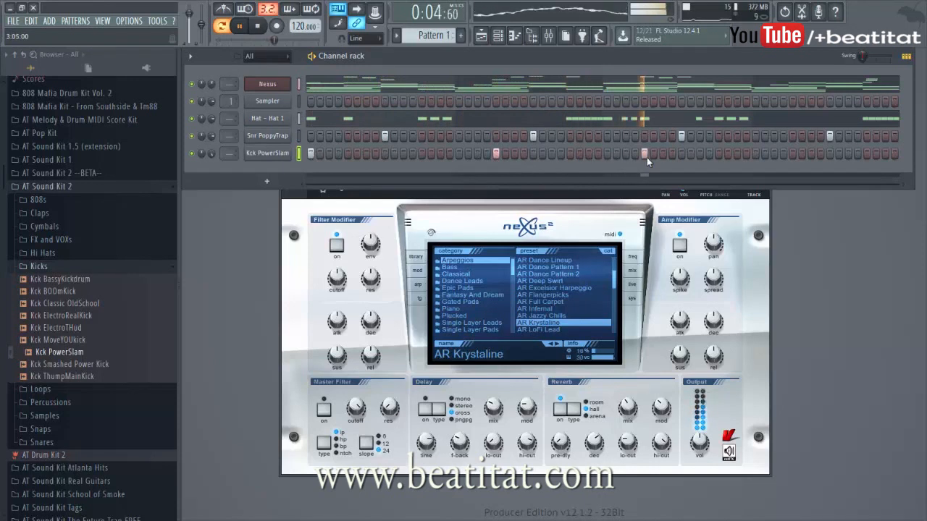
pyautogui.click(746, 154)
pyautogui.rightClick(746, 155)
pyautogui.click(738, 154)
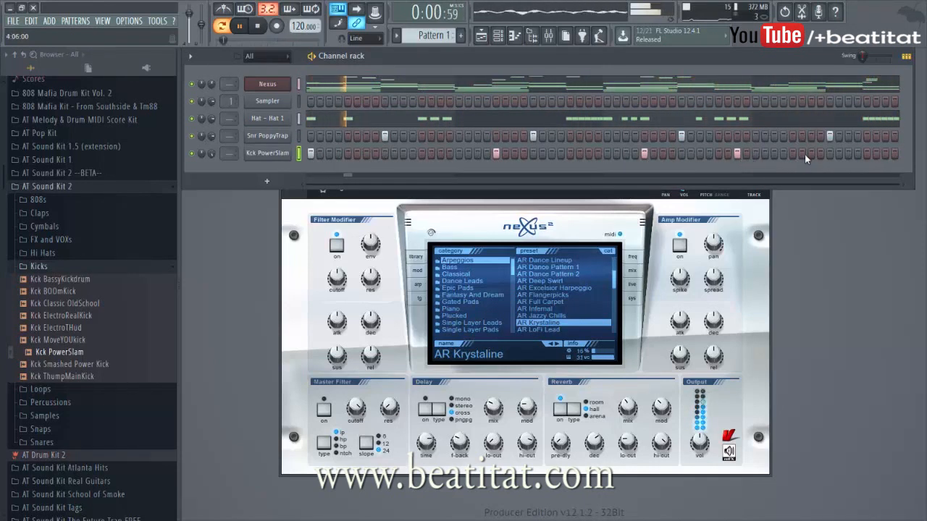
pyautogui.click(794, 154)
pyautogui.click(865, 155)
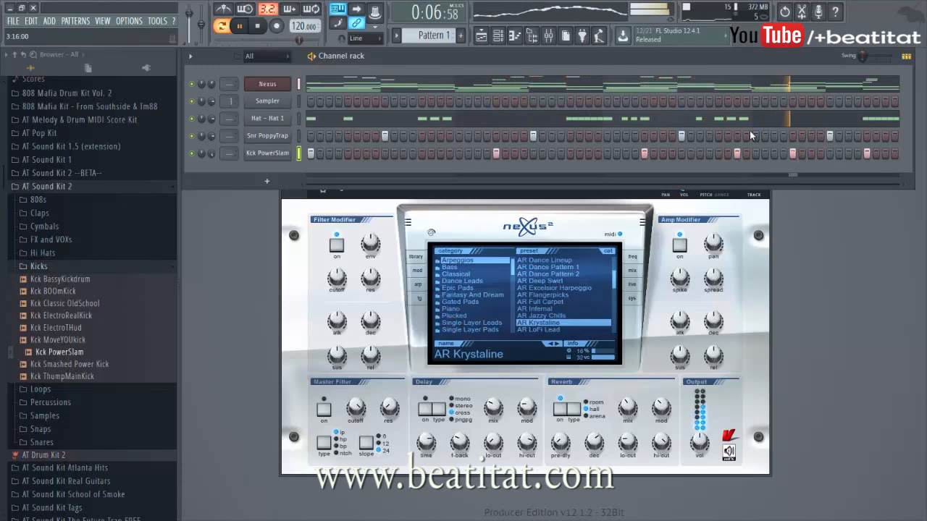
# Step: Add 808 Smooth (tuned C5) from AT Sound Kit School of Smoke's 808s folder as a new channel
pyautogui.click(38, 199)
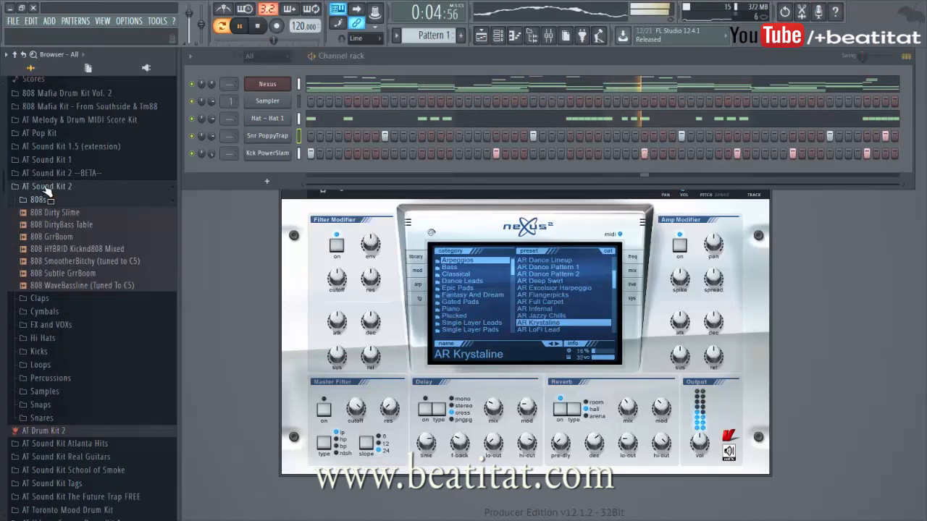
pyautogui.click(45, 188)
pyautogui.click(102, 229)
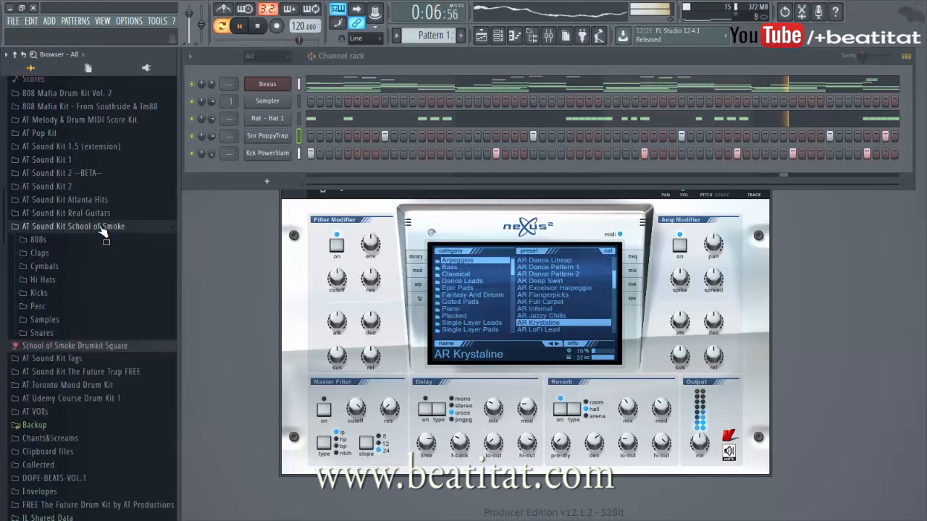
pyautogui.click(164, 239)
pyautogui.moveTo(69, 276); pyautogui.dragTo(253, 168)
pyautogui.press('space')
# Step: Enable Normalize in the 808 Smooth channel's sample settings and close its channel window
pyautogui.click(259, 172)
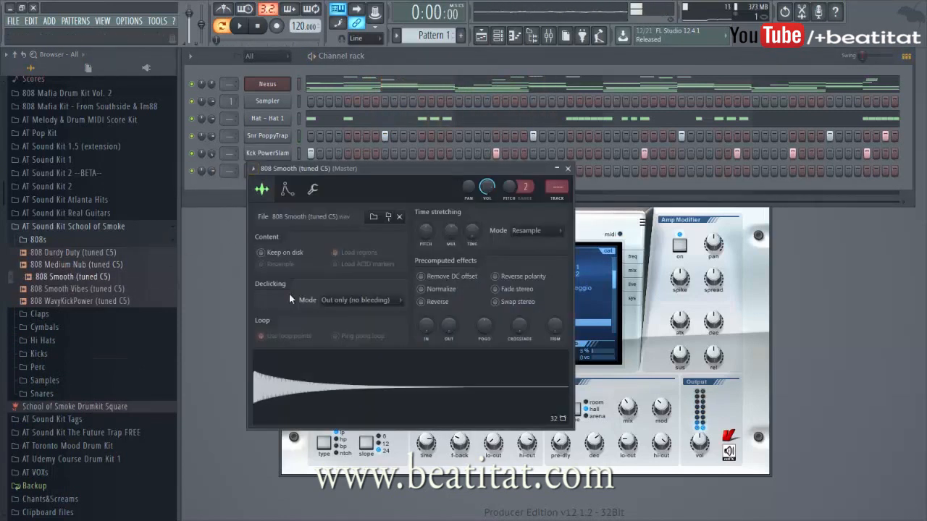
pyautogui.click(421, 288)
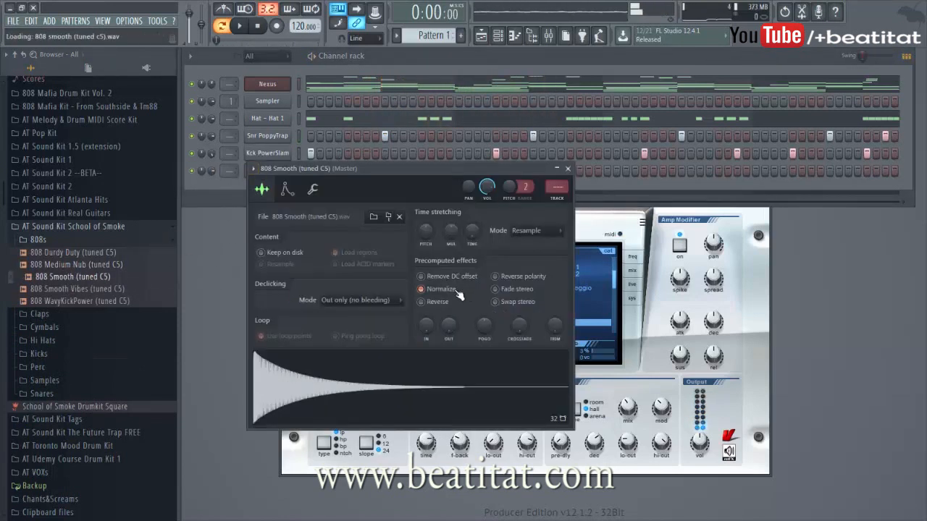
pyautogui.click(313, 190)
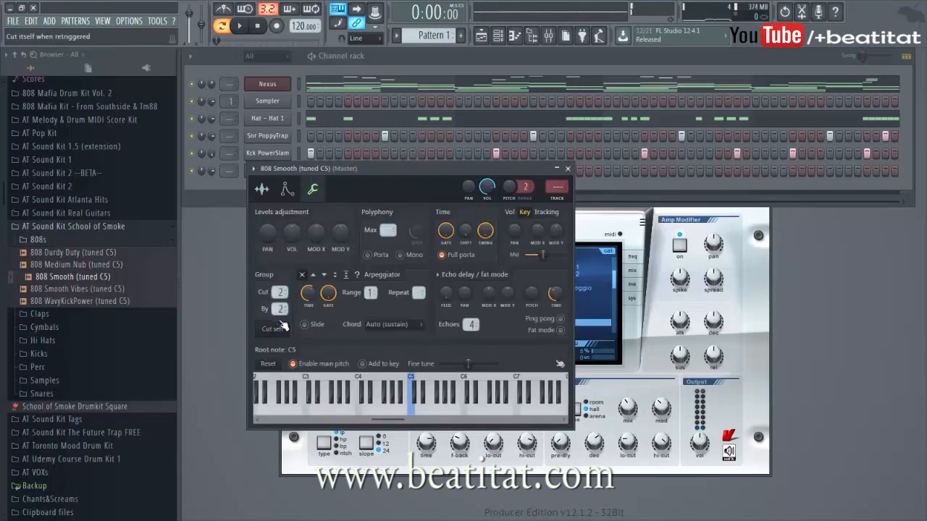
pyautogui.click(568, 168)
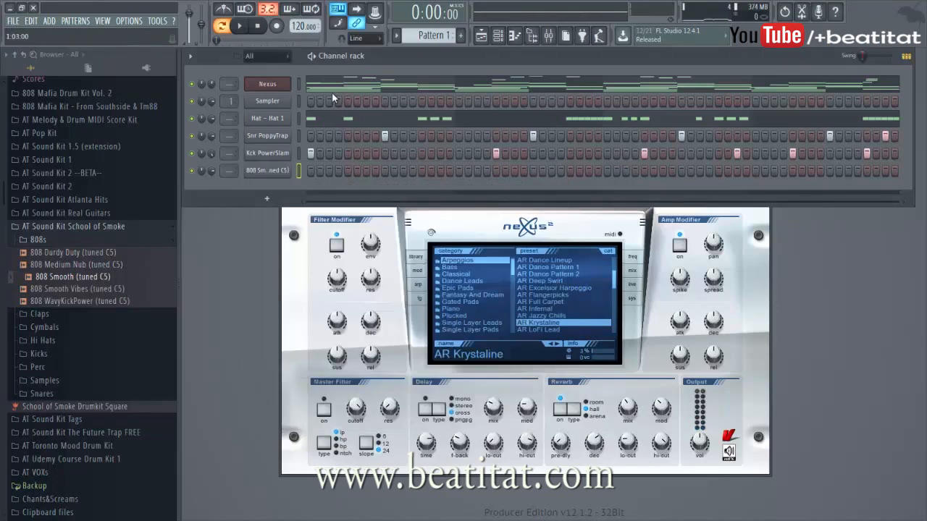
# Step: Open the 808 Smooth channel's piano roll and place a D#4 note at the start of bar 1
pyautogui.rightClick(282, 171)
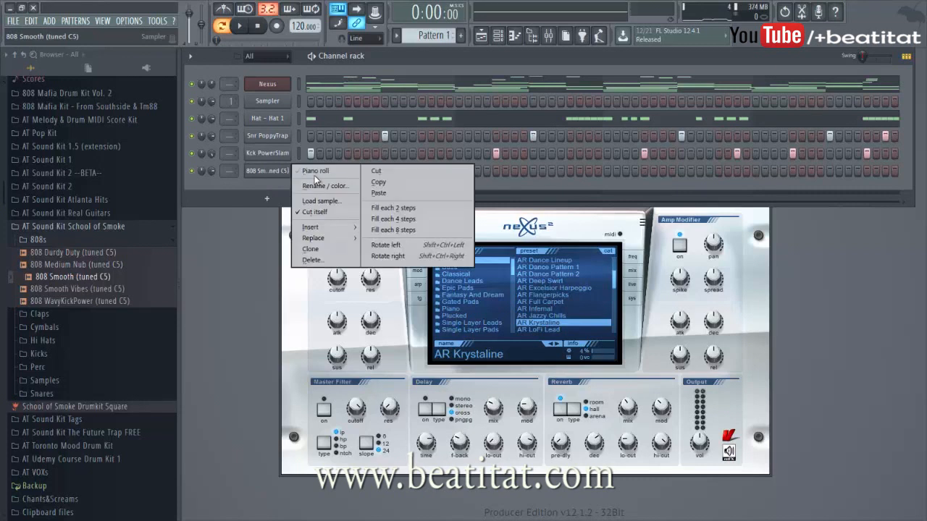
pyautogui.click(314, 174)
pyautogui.moveTo(692, 165); pyautogui.dragTo(691, 223)
pyautogui.moveTo(604, 90); pyautogui.dragTo(654, 84)
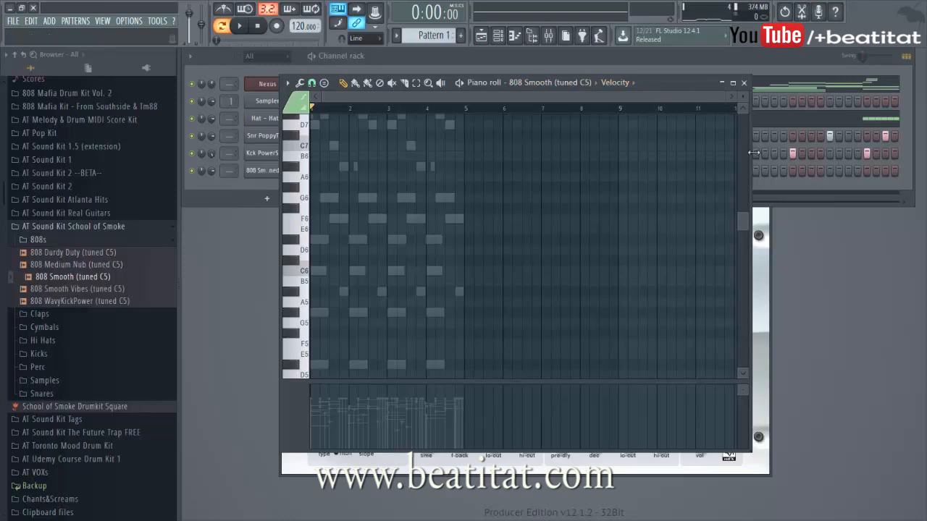
pyautogui.moveTo(742, 218); pyautogui.dragTo(747, 233)
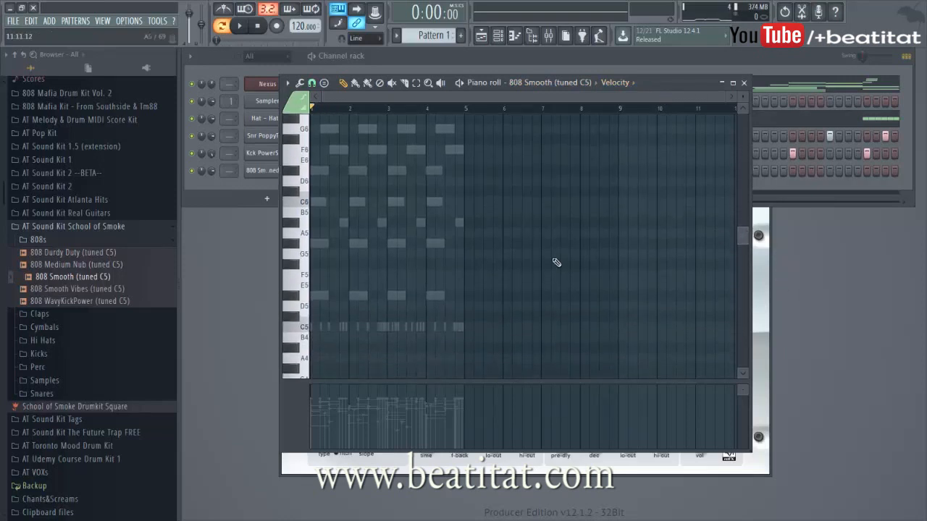
pyautogui.click(318, 297)
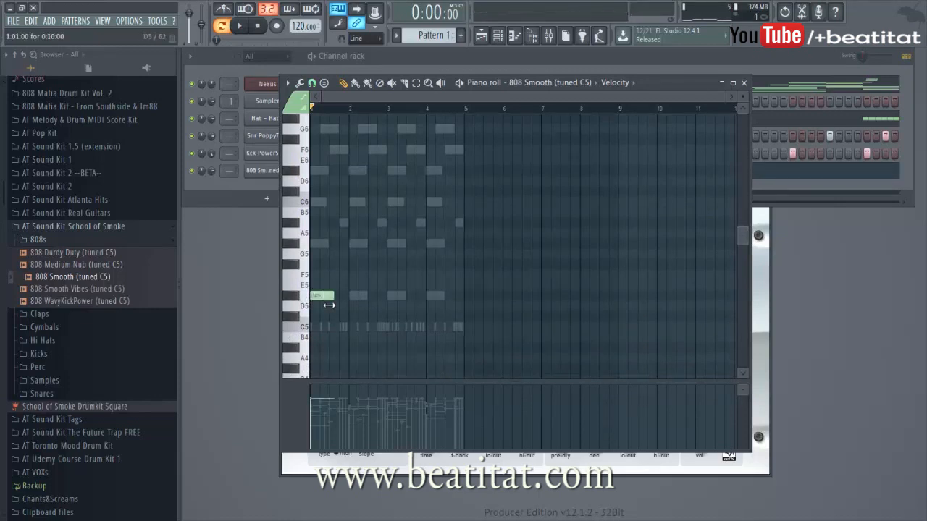
# Step: Add a second D#4 808 note near the end of bar 1 in the piano roll
pyautogui.moveTo(731, 94); pyautogui.dragTo(479, 99)
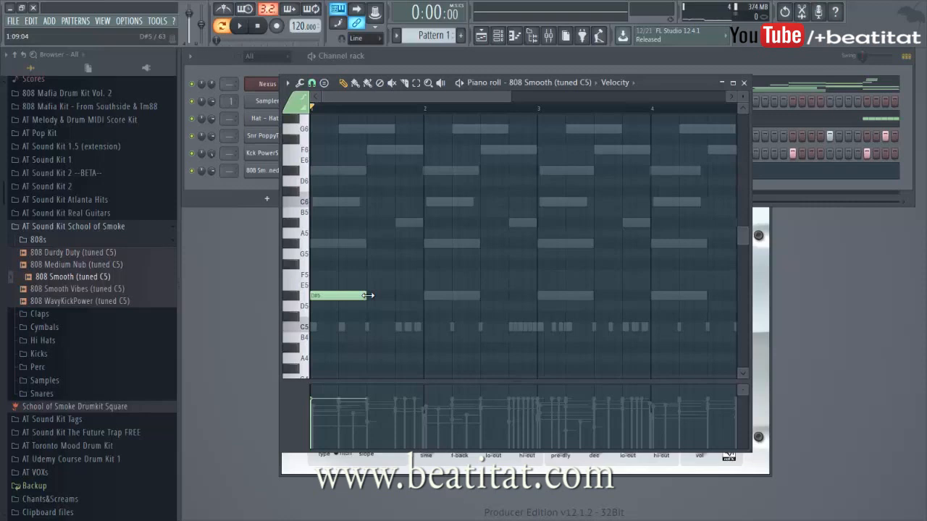
pyautogui.click(735, 235)
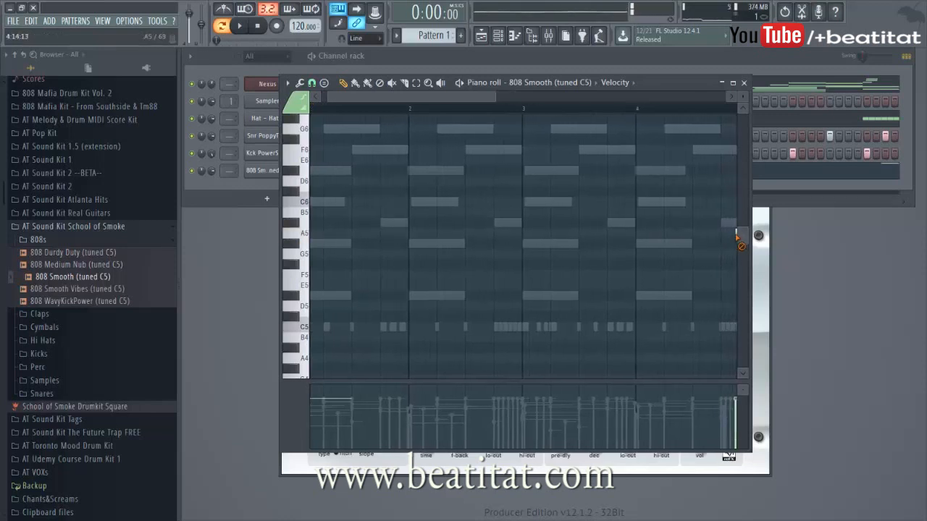
pyautogui.moveTo(742, 239); pyautogui.dragTo(743, 261)
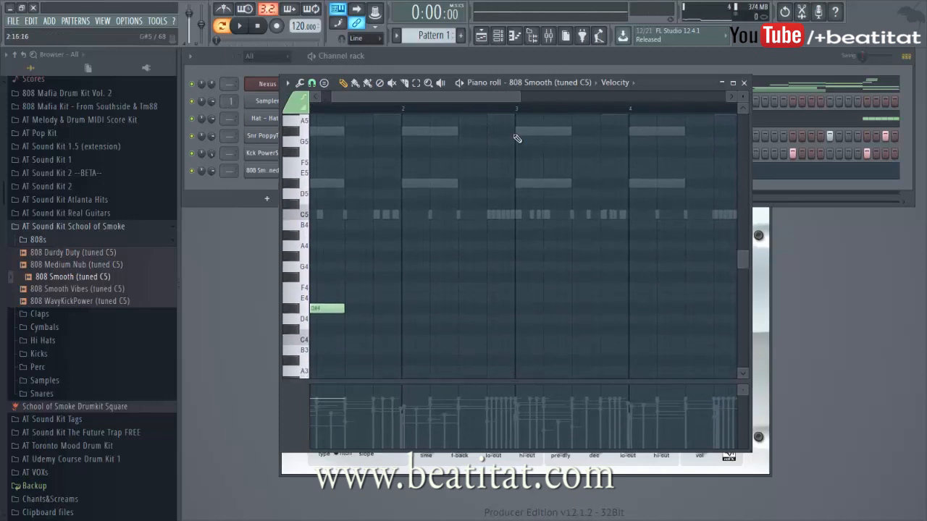
pyautogui.moveTo(502, 97); pyautogui.dragTo(391, 104)
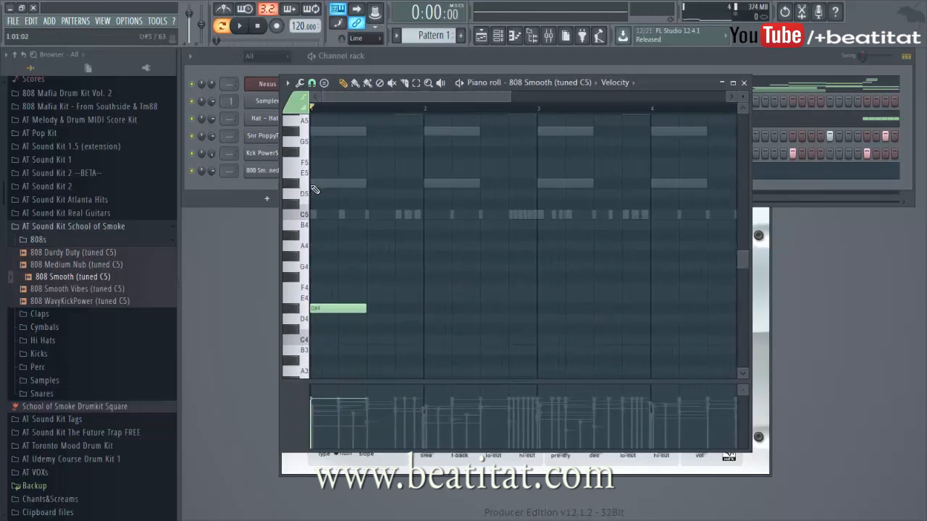
pyautogui.click(395, 311)
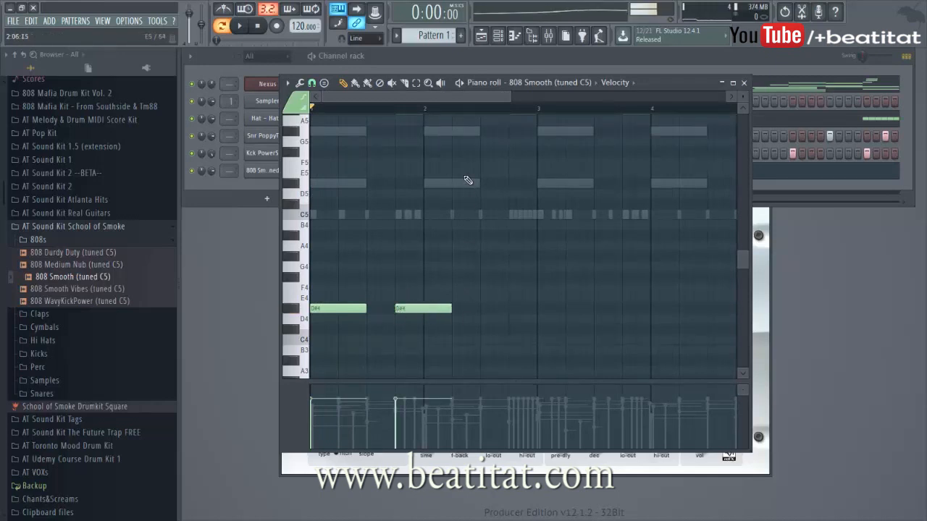
# Step: Add a G#4 note in bar 2, shorten it and place a short G#4 note right after it
pyautogui.click(483, 133)
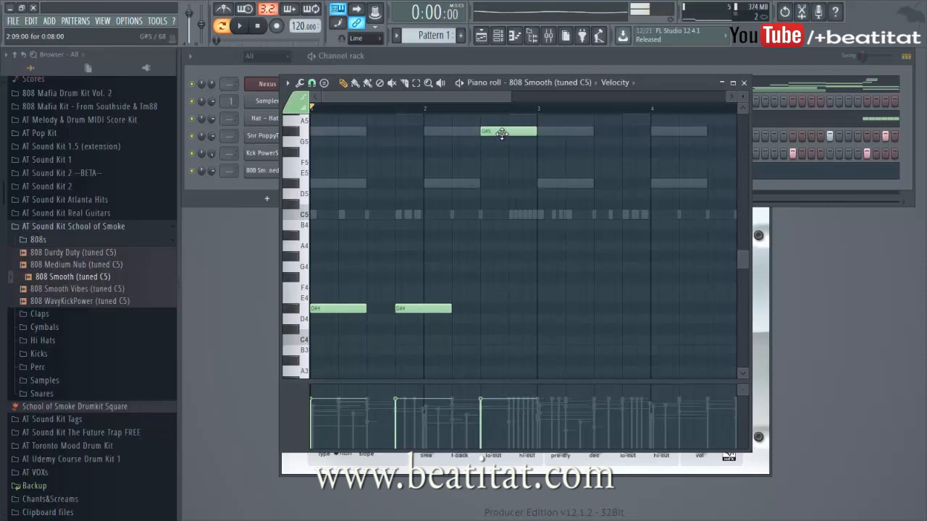
pyautogui.moveTo(501, 133); pyautogui.dragTo(505, 265)
pyautogui.press('space')
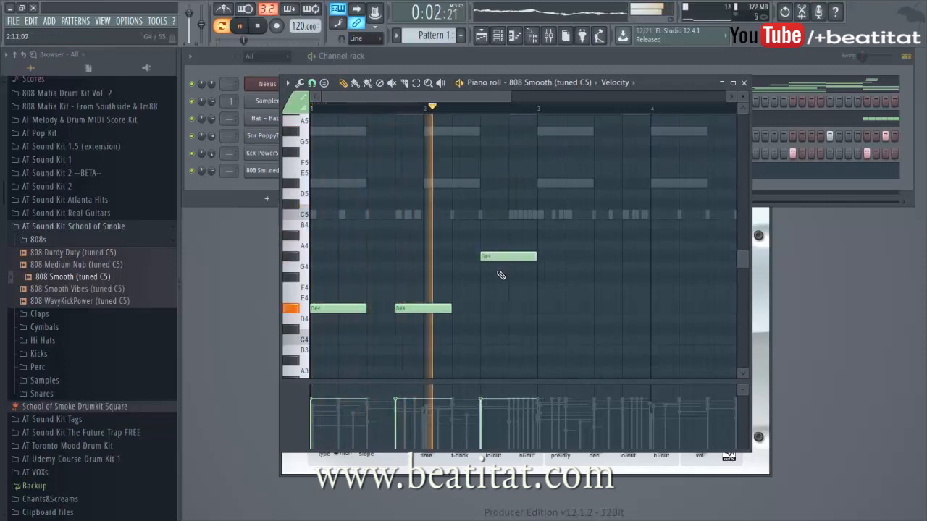
pyautogui.moveTo(537, 254)
pyautogui.mouseDown()
pyautogui.moveTo(509, 255)
pyautogui.moveTo(536, 257)
pyautogui.mouseUp()
pyautogui.click(533, 256)
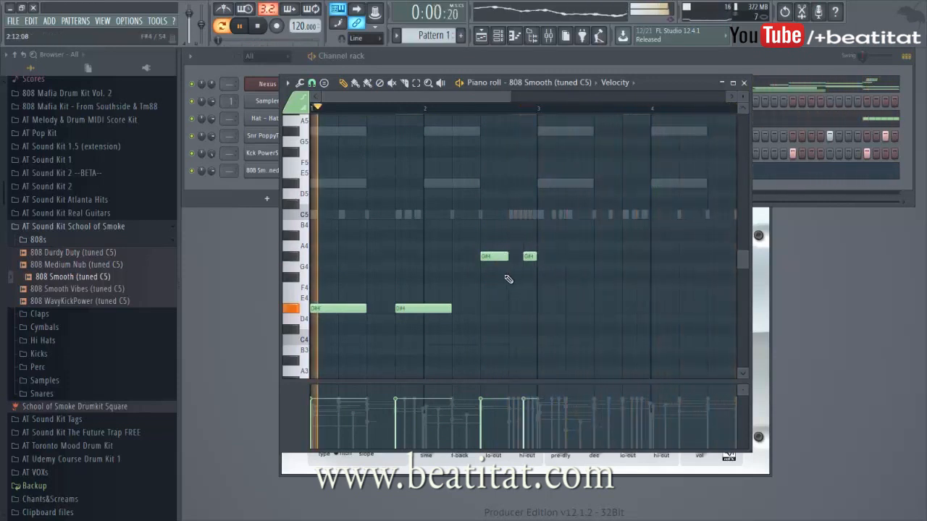
# Step: Select all 808 notes and duplicate them into bars 3 and 4
pyautogui.hotkey('ctrl', 'a')
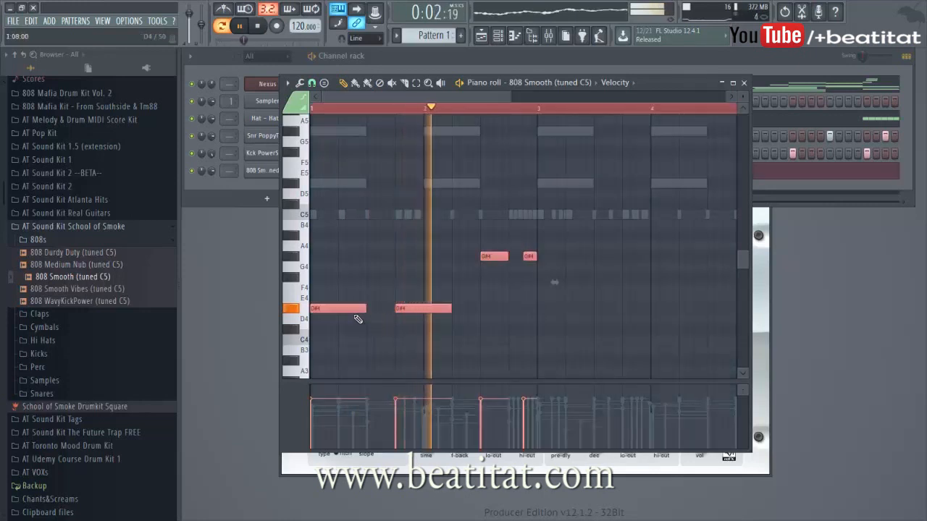
pyautogui.hotkey('ctrl', 'b')
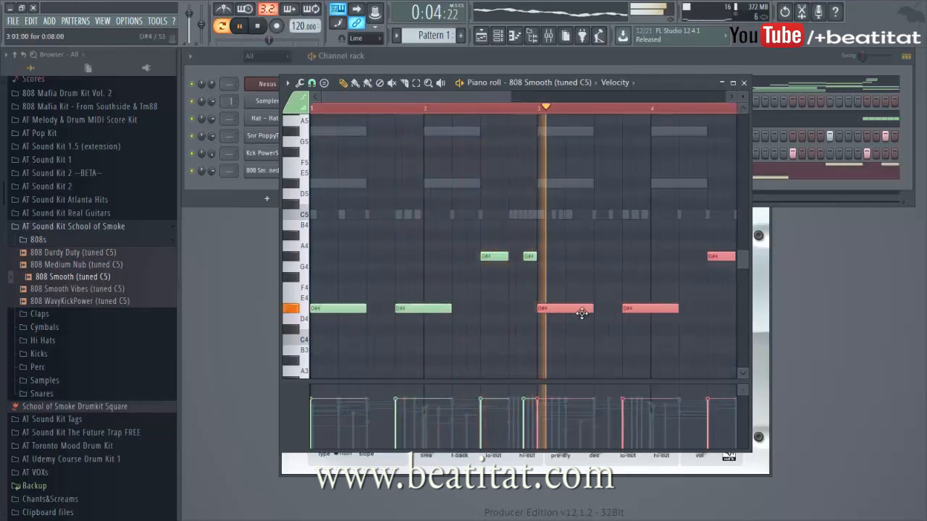
# Step: Add a G#5 slide note at the end of bar 4
pyautogui.moveTo(513, 95); pyautogui.dragTo(594, 95)
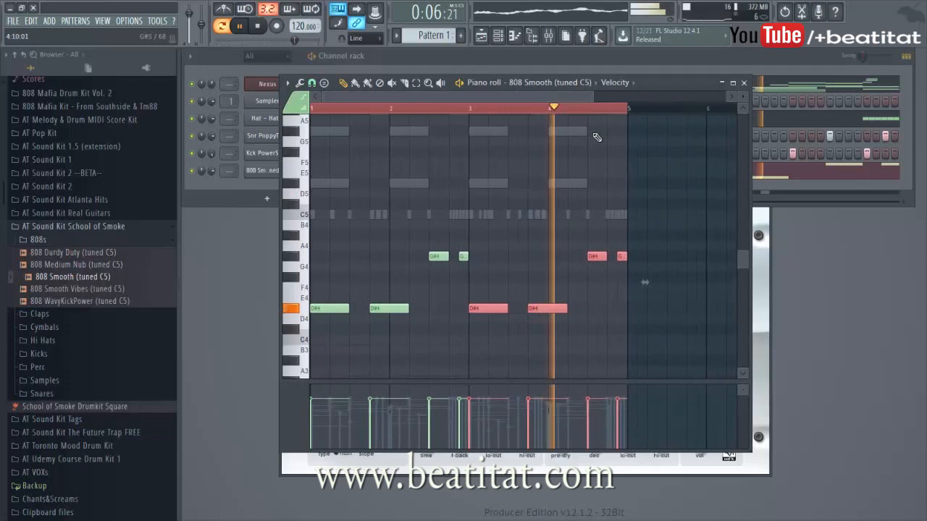
pyautogui.click(598, 133)
pyautogui.moveTo(599, 132); pyautogui.dragTo(606, 131)
pyautogui.doubleClick(607, 131)
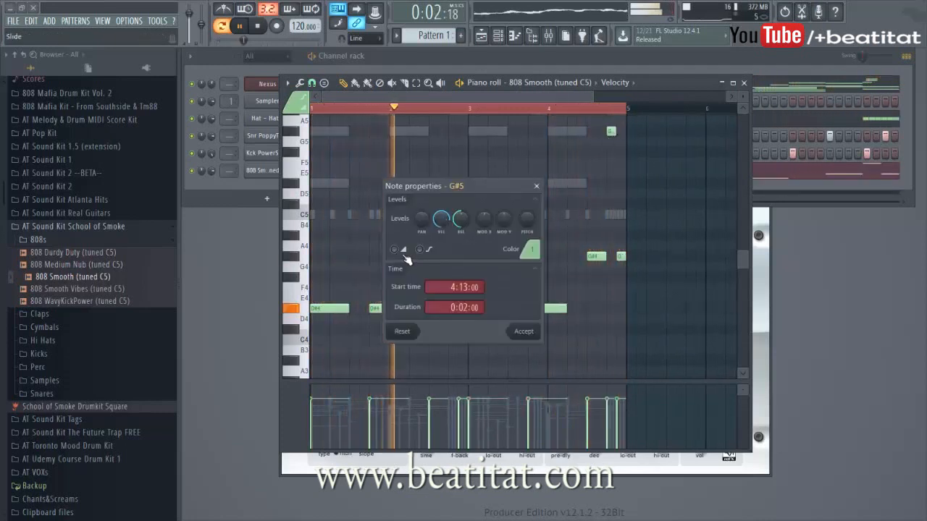
pyautogui.click(534, 330)
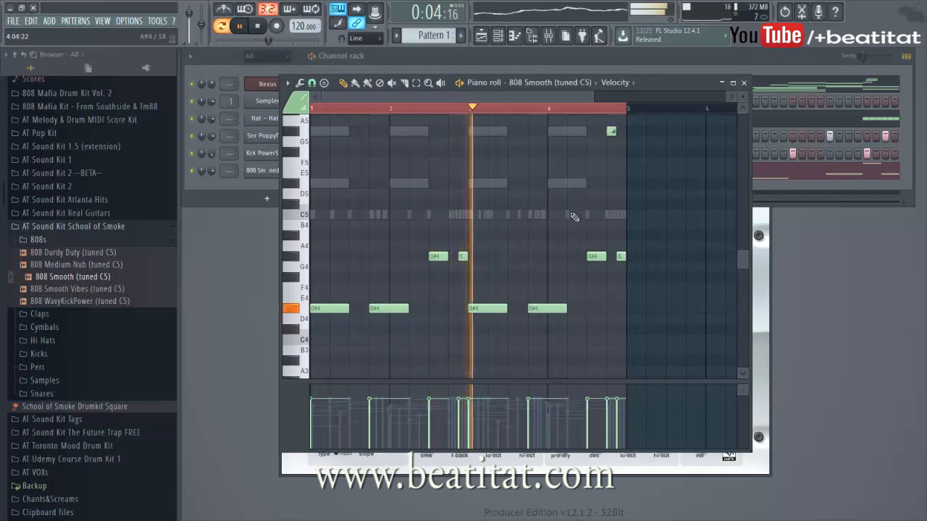
# Step: Add a short D#5 note in bar 4, close the piano roll and play the pattern
pyautogui.click(569, 183)
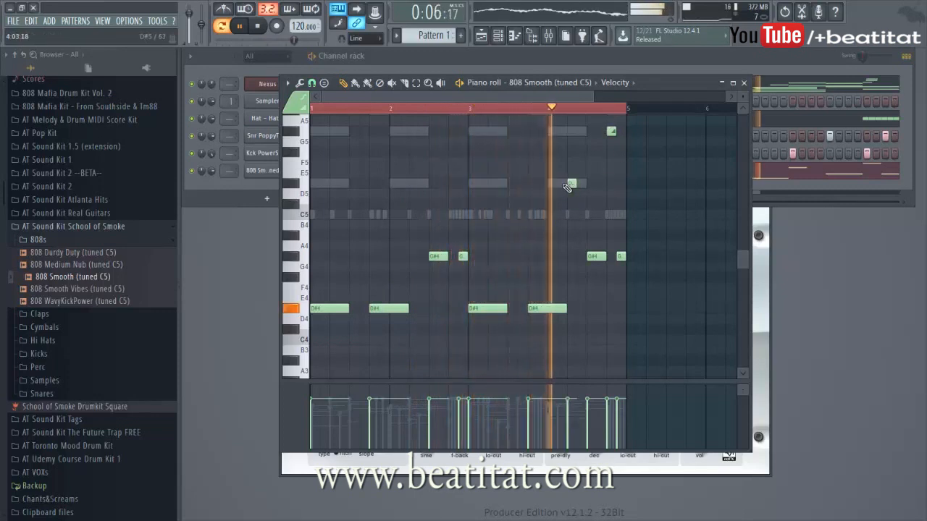
pyautogui.click(748, 85)
pyautogui.press('space')
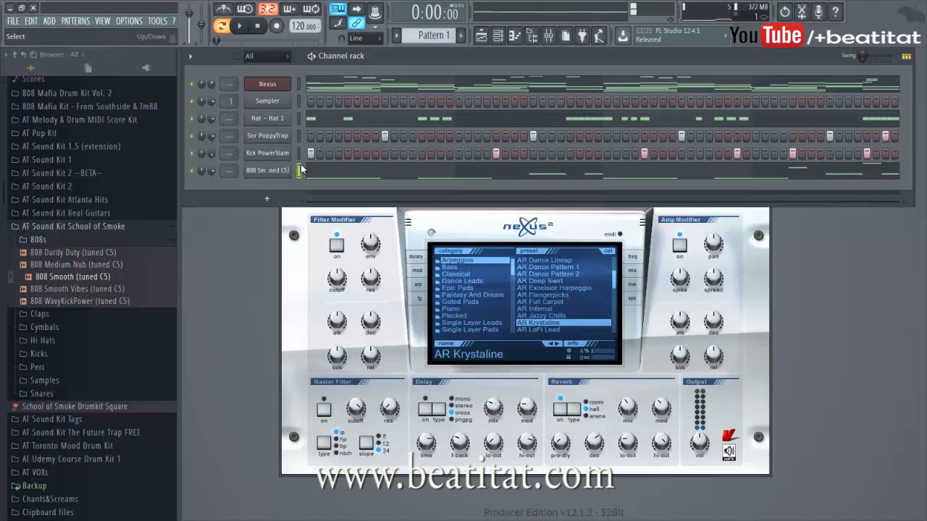
# Step: Insert an Addictive Keys channel and open its Studio Grand Selections presets
pyautogui.rightClick(280, 77)
pyautogui.moveTo(334, 129)
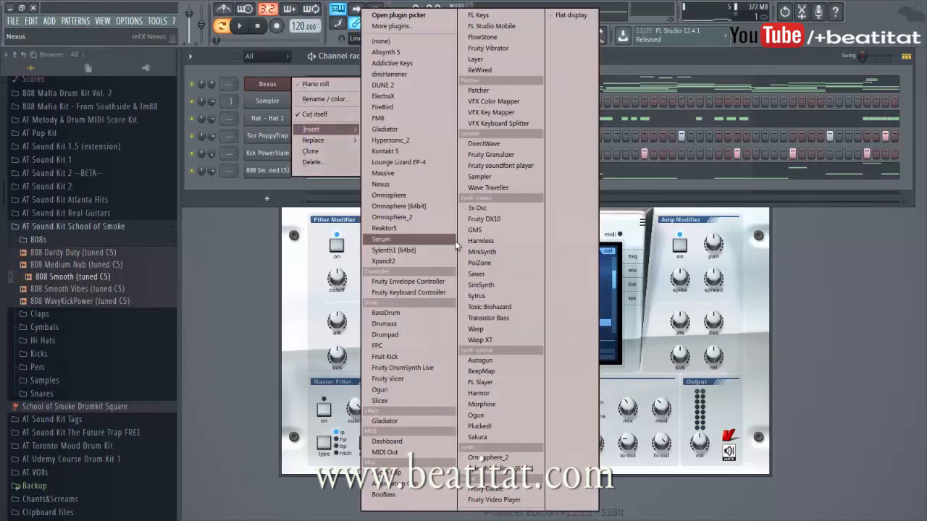
pyautogui.click(430, 63)
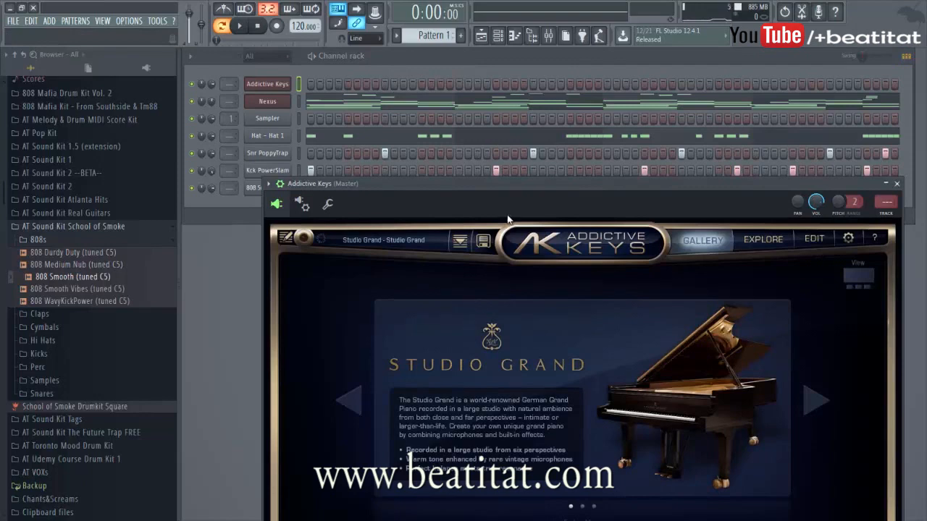
pyautogui.moveTo(494, 180); pyautogui.dragTo(505, 47)
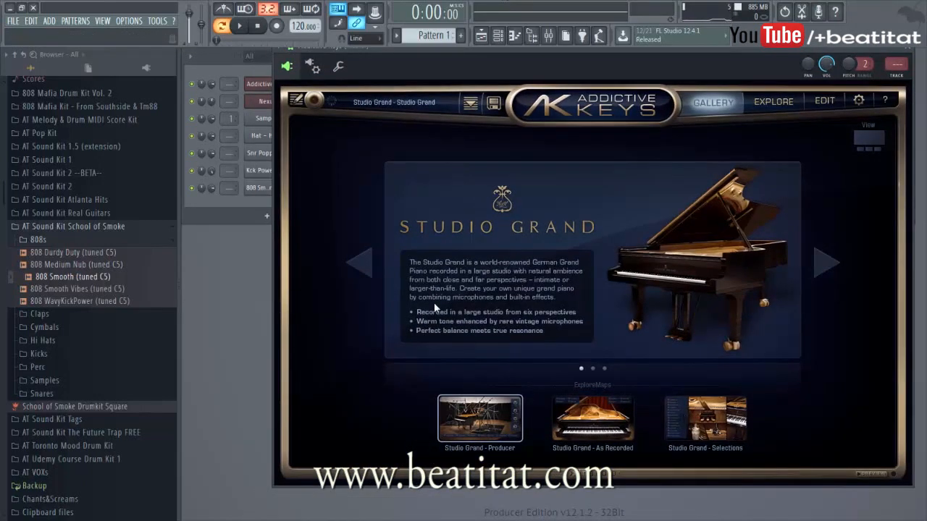
pyautogui.click(720, 427)
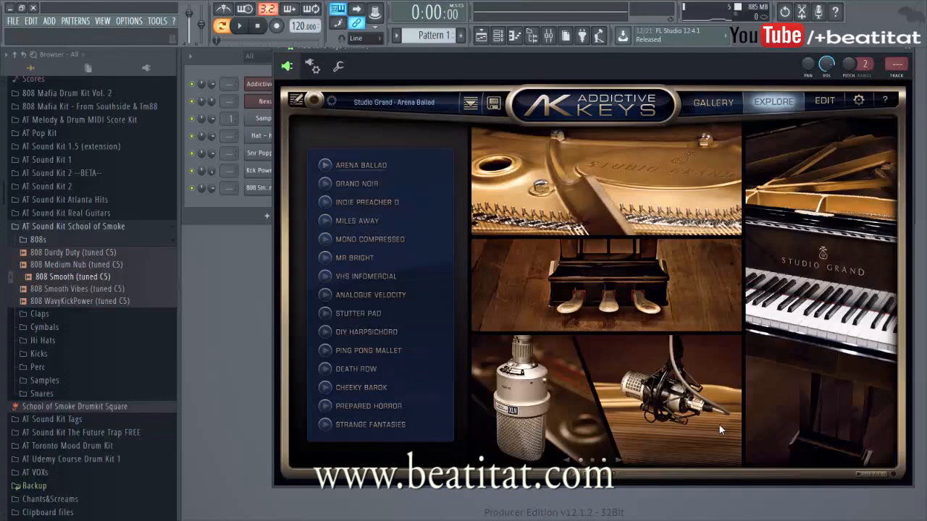
# Step: Paste the copied melody notes into the Addictive Keys channel
pyautogui.click(214, 199)
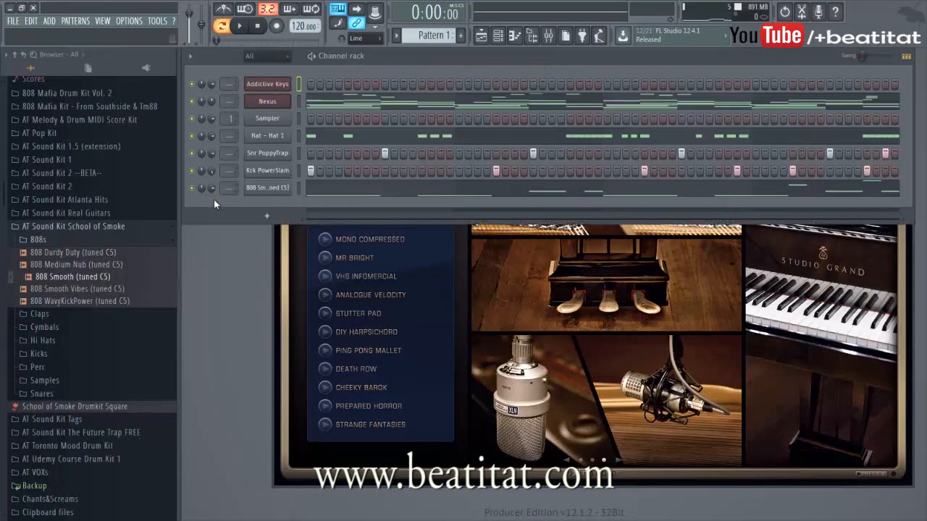
pyautogui.hotkey('ctrl', 'v')
# Step: Assign the Addictive Keys channel to a free mixer track and test playback
pyautogui.click(290, 87)
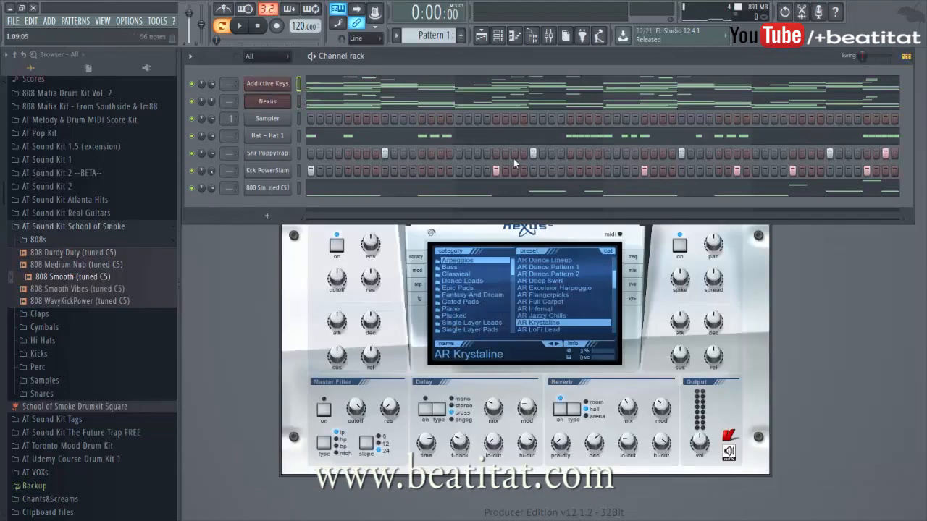
pyautogui.click(280, 88)
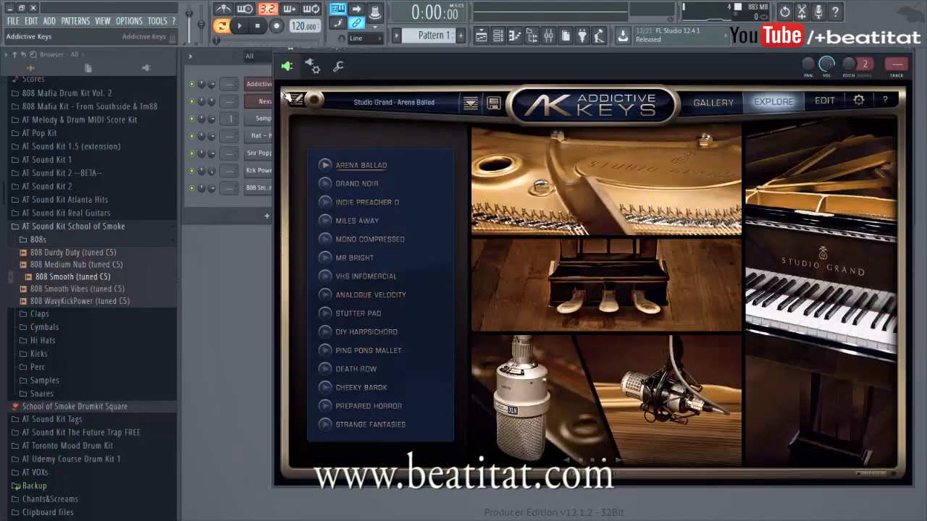
pyautogui.click(896, 76)
pyautogui.press('space')
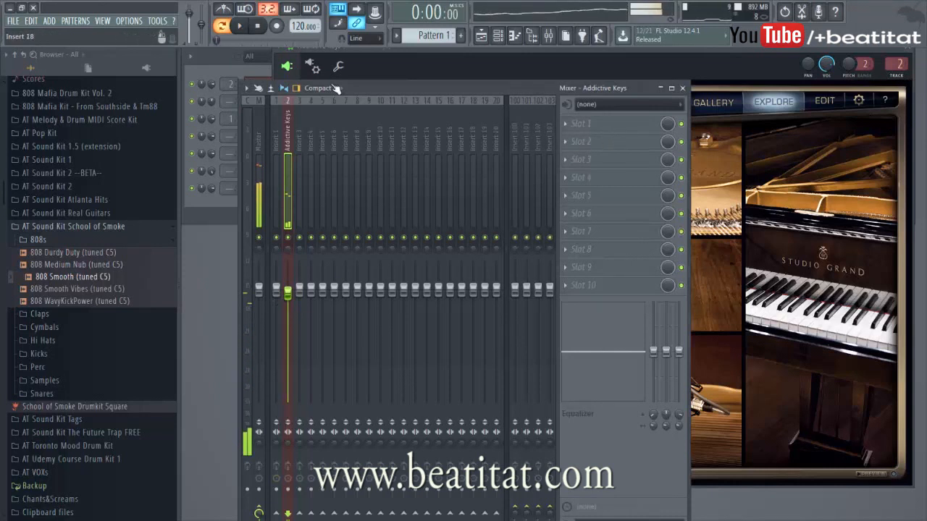
pyautogui.click(262, 34)
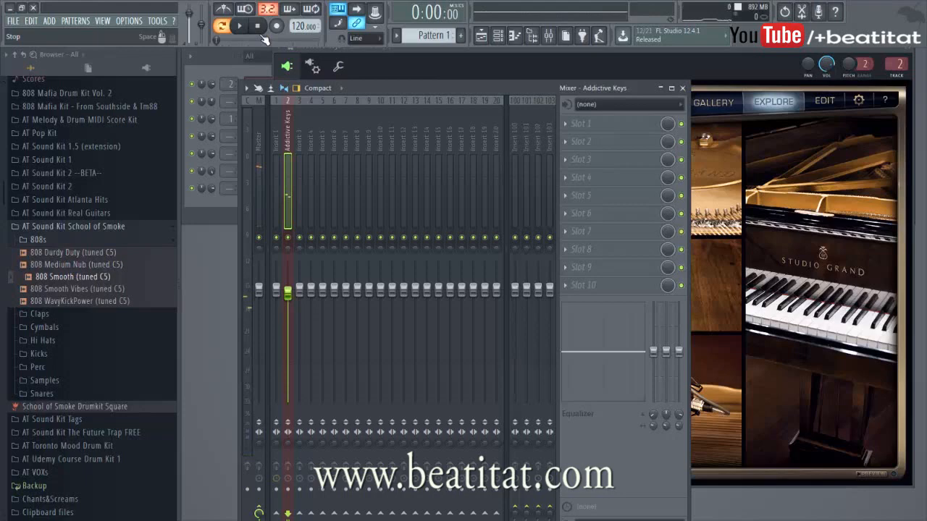
# Step: Add Gross Beat to the Addictive Keys mixer track's first slot and choose the 1/2 Speed time preset
pyautogui.press('space')
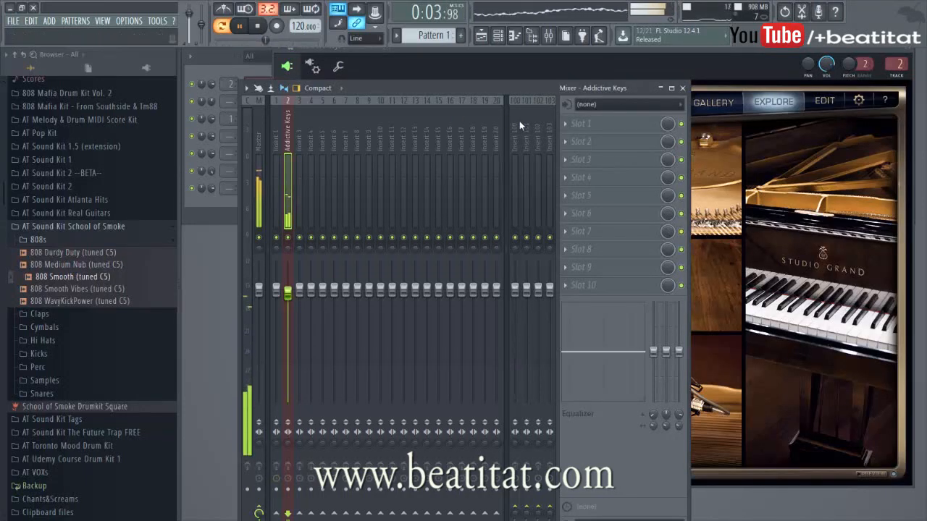
pyautogui.click(602, 124)
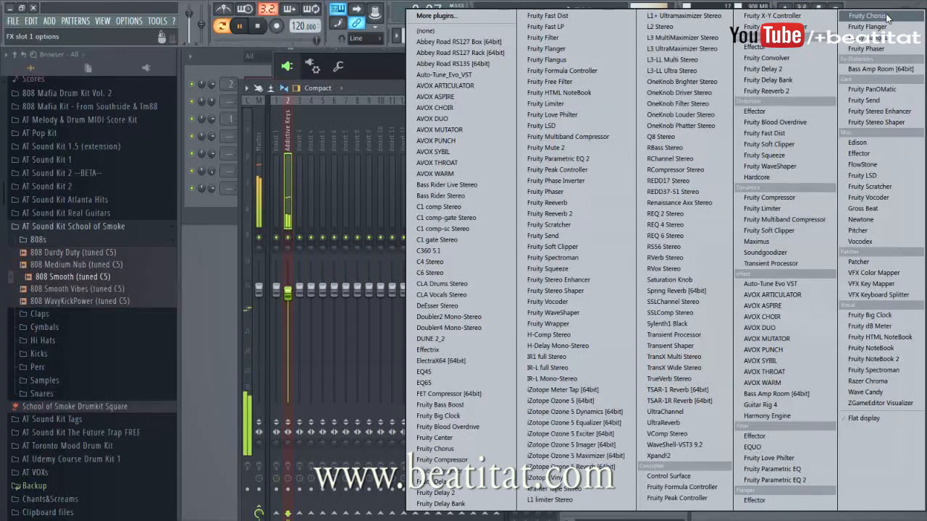
pyautogui.click(863, 209)
pyautogui.click(284, 198)
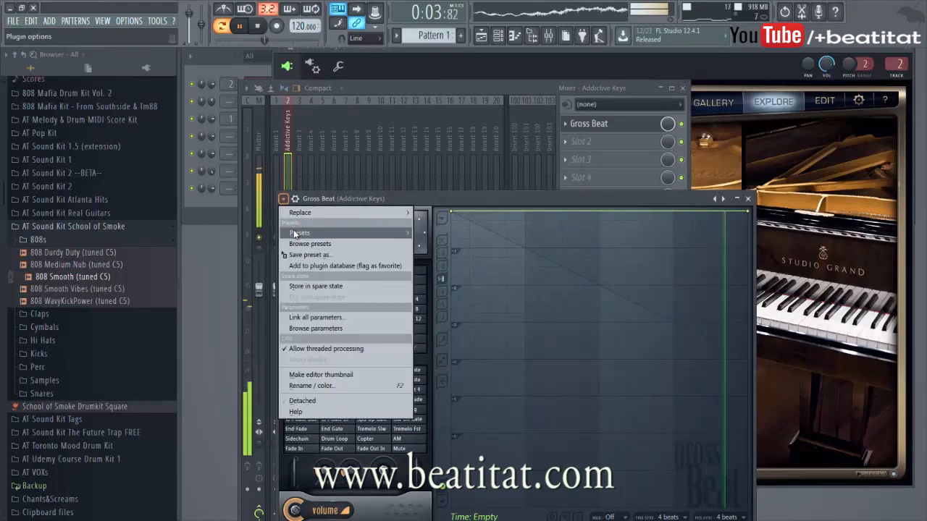
pyautogui.moveTo(294, 233)
pyautogui.click(458, 257)
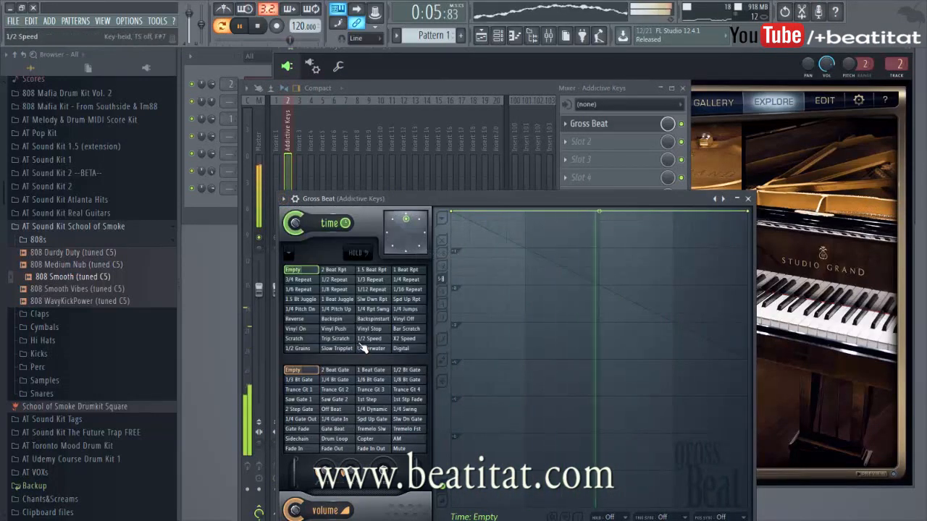
pyautogui.click(365, 341)
# Step: Close Gross Beat and assign the Nexus channel to a free mixer track
pyautogui.click(748, 198)
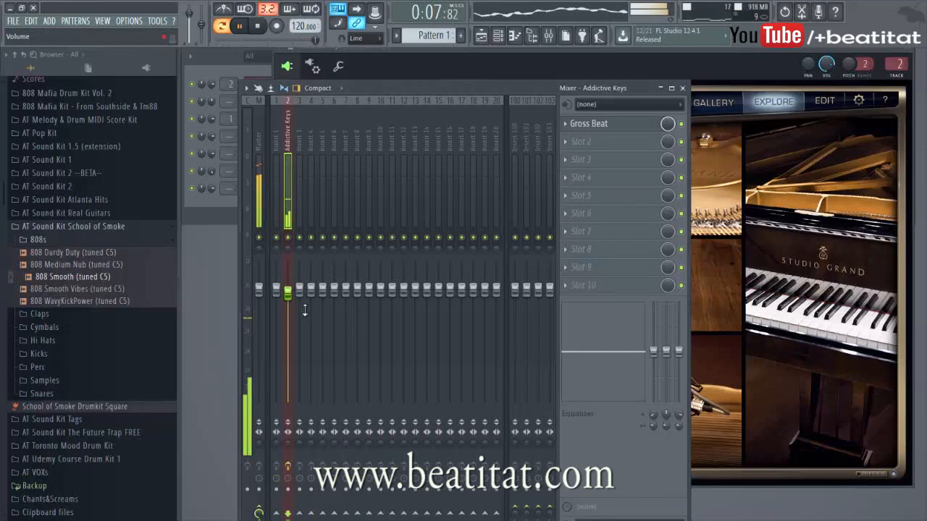
pyautogui.click(223, 203)
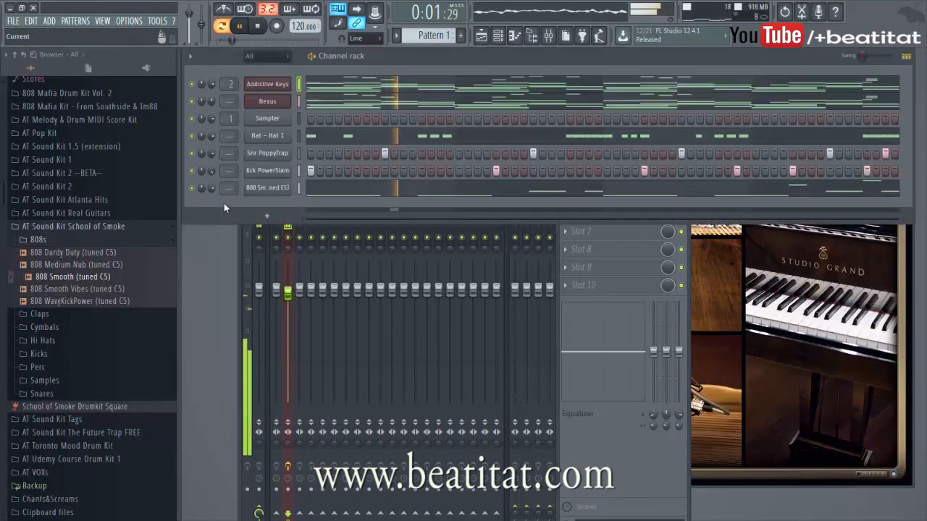
pyautogui.click(284, 99)
pyautogui.hotkey('ctrl', 'l')
# Step: Play back the full beat to listen to it
pyautogui.press('space')
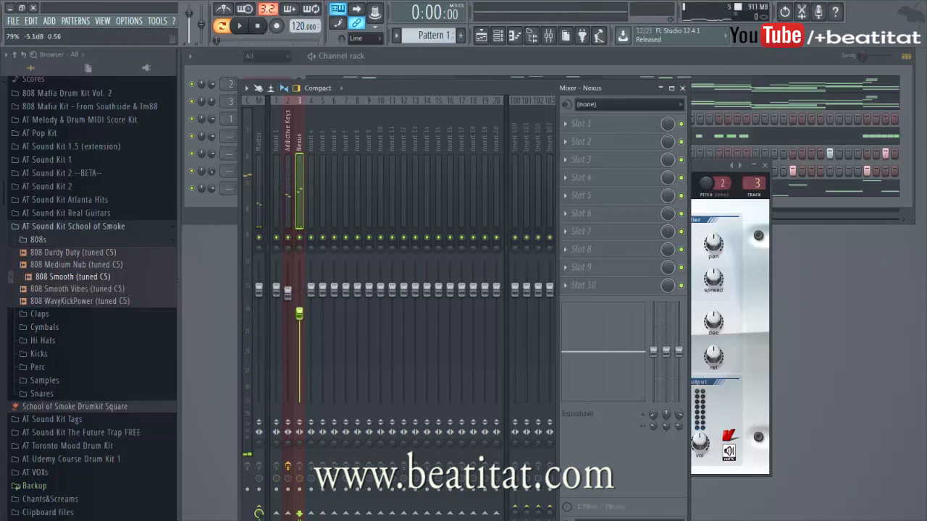
pyautogui.click(207, 204)
pyautogui.press('space')
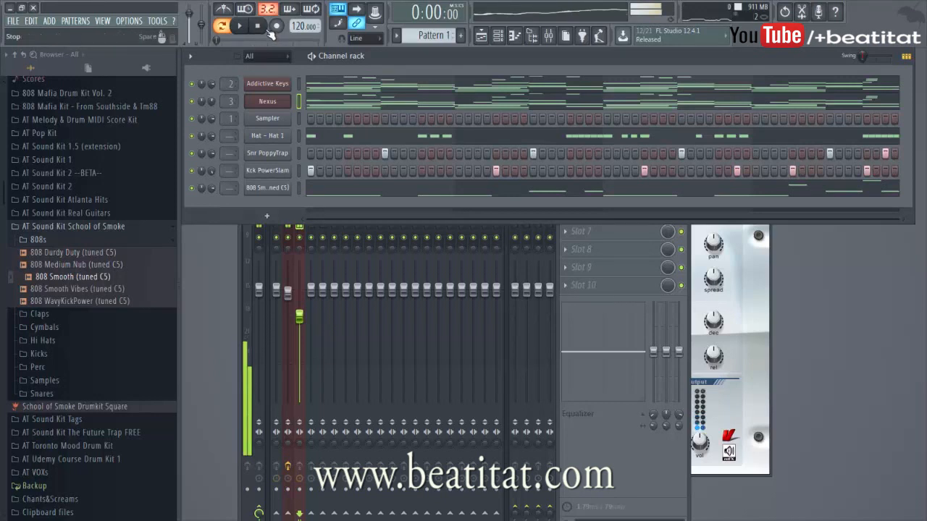
pyautogui.press('space')
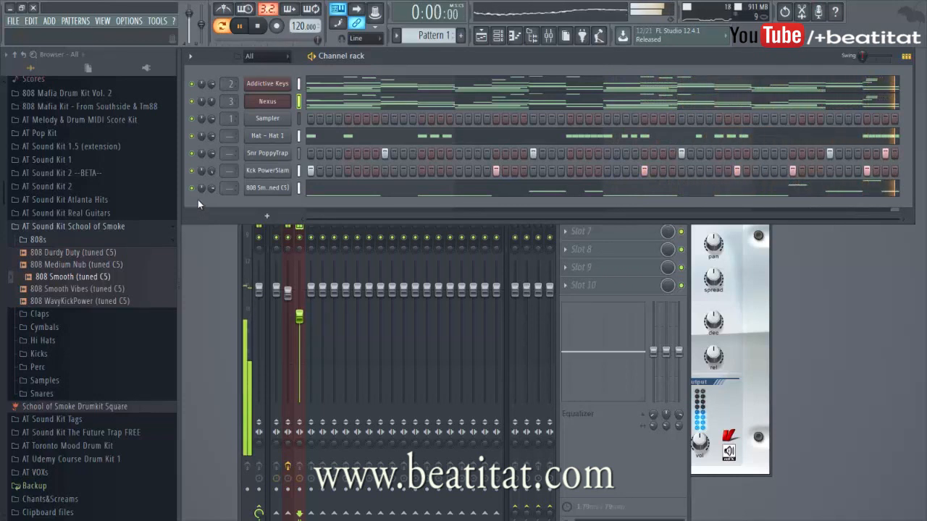
pyautogui.press('space')
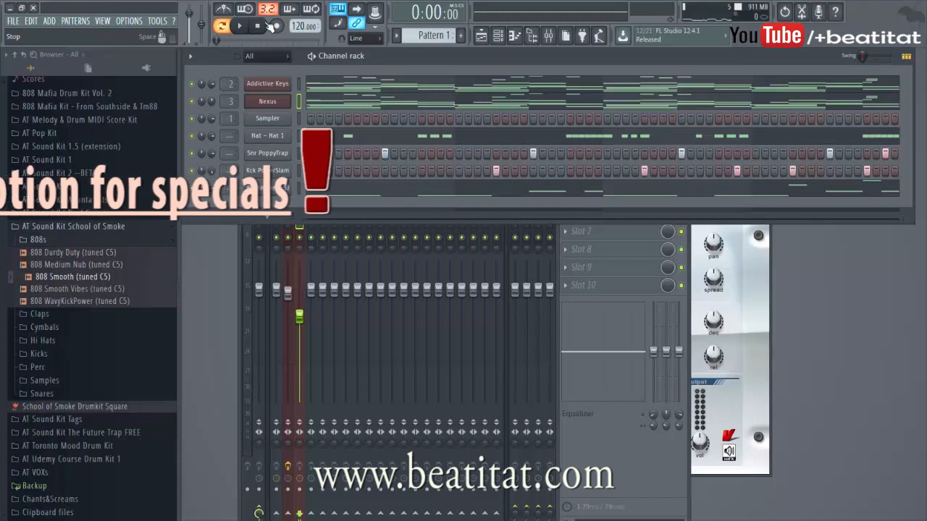
# Step: Start a new empty project
pyautogui.click(13, 21)
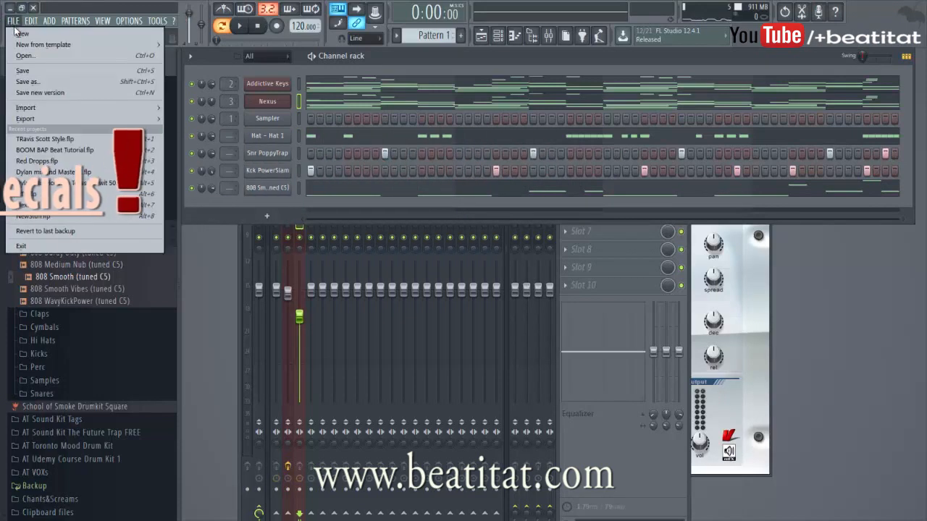
pyautogui.click(19, 33)
pyautogui.click(478, 297)
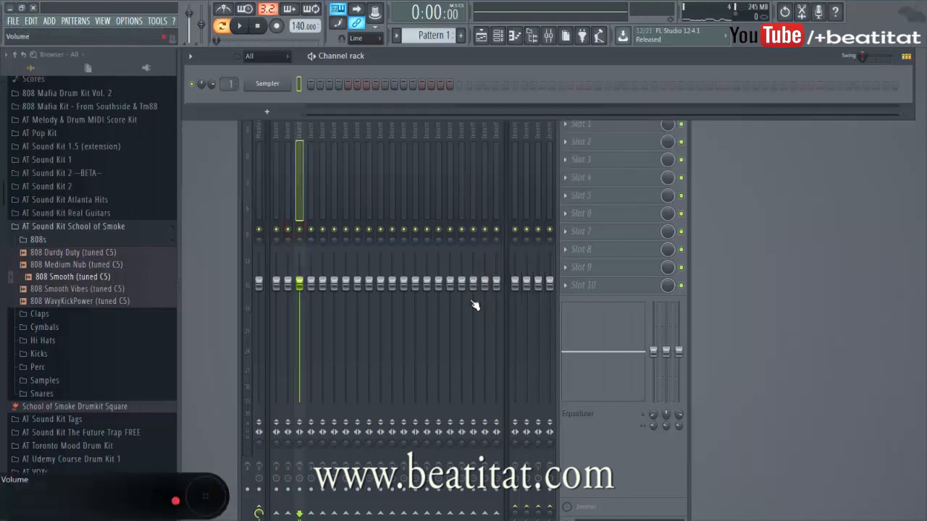
# Step: Add the 808 Smooth (tuned C5) sample as a new channel and open its channel settings
pyautogui.moveTo(75, 280); pyautogui.dragTo(265, 90)
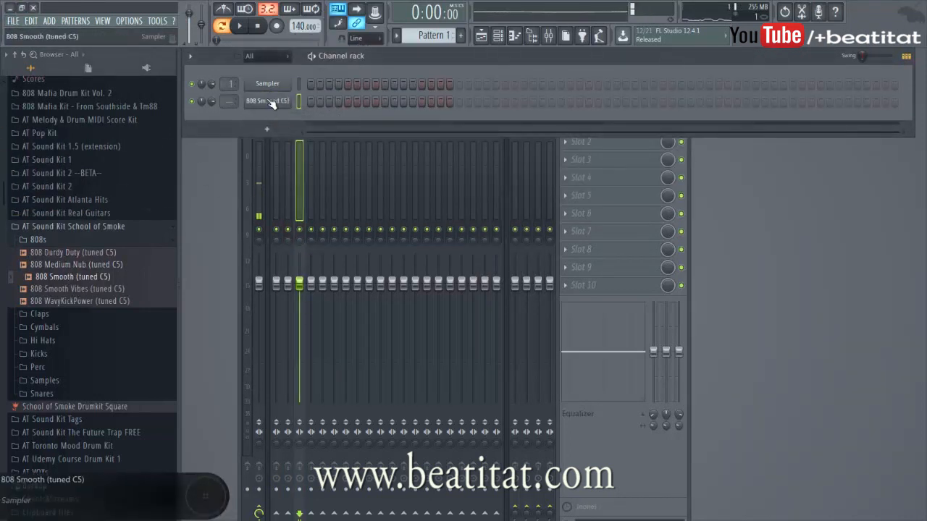
pyautogui.click(267, 101)
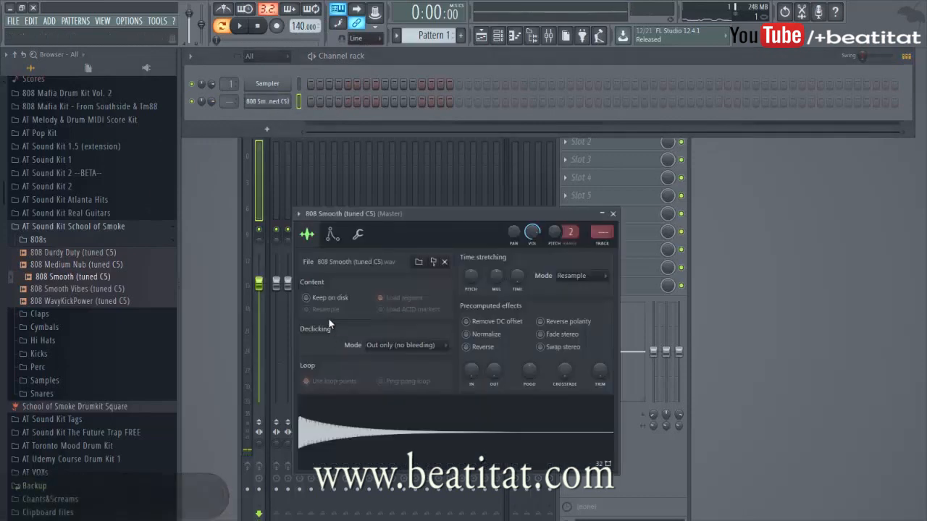
pyautogui.click(360, 236)
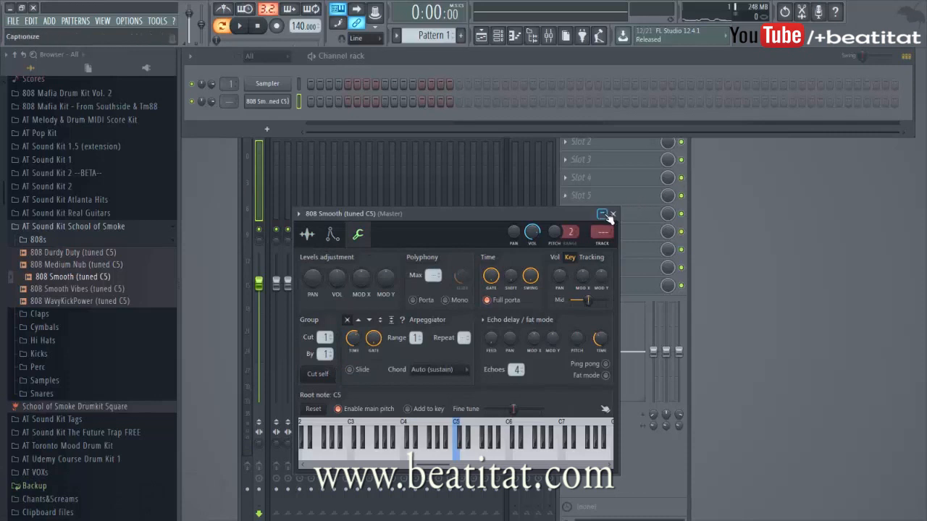
pyautogui.click(612, 215)
# Step: Load 808 Pattern 12 from the AT Melody & Drum MIDI Score Kit drums folder onto the 808 channel
pyautogui.click(35, 228)
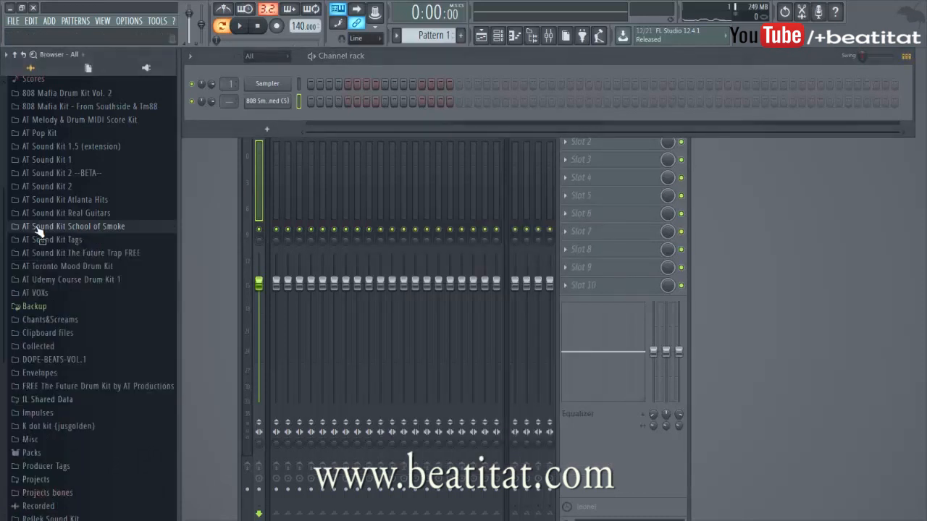
pyautogui.click(95, 125)
pyautogui.click(68, 187)
pyautogui.click(99, 334)
pyautogui.moveTo(172, 250); pyautogui.dragTo(281, 100)
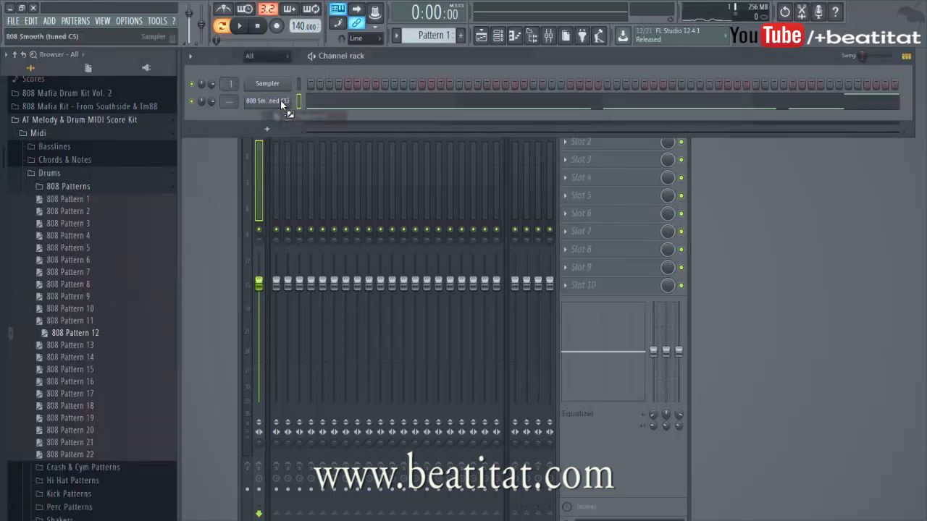
# Step: Play the 808 line in the piano roll and load 808 Pattern 17 onto the 808 channel instead
pyautogui.press('space')
pyautogui.click(282, 103)
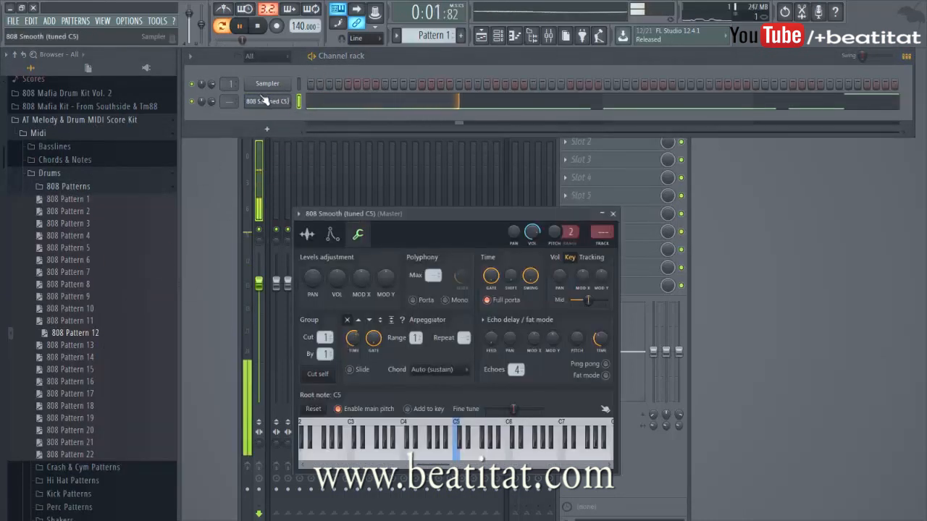
pyautogui.click(363, 98)
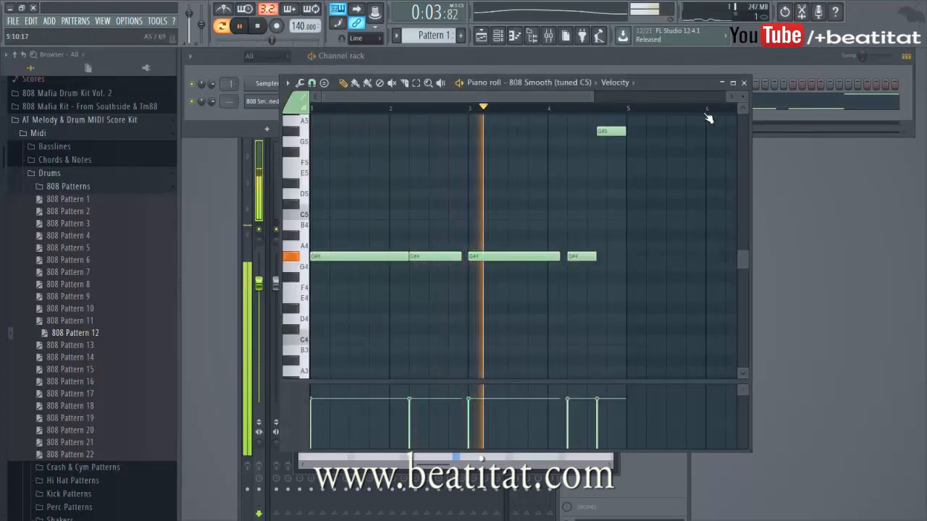
pyautogui.moveTo(73, 393); pyautogui.dragTo(261, 99)
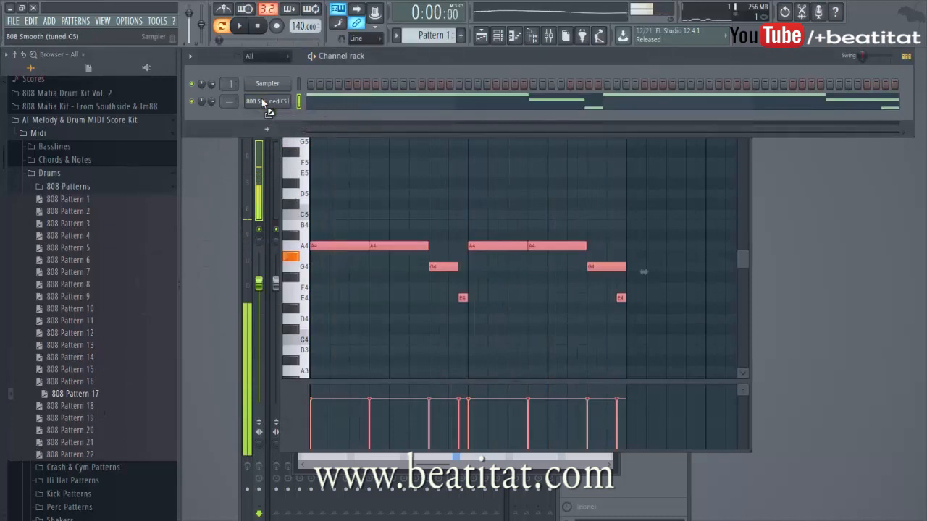
# Step: Replace the empty Sampler channel with the Nexus plugin
pyautogui.click(101, 174)
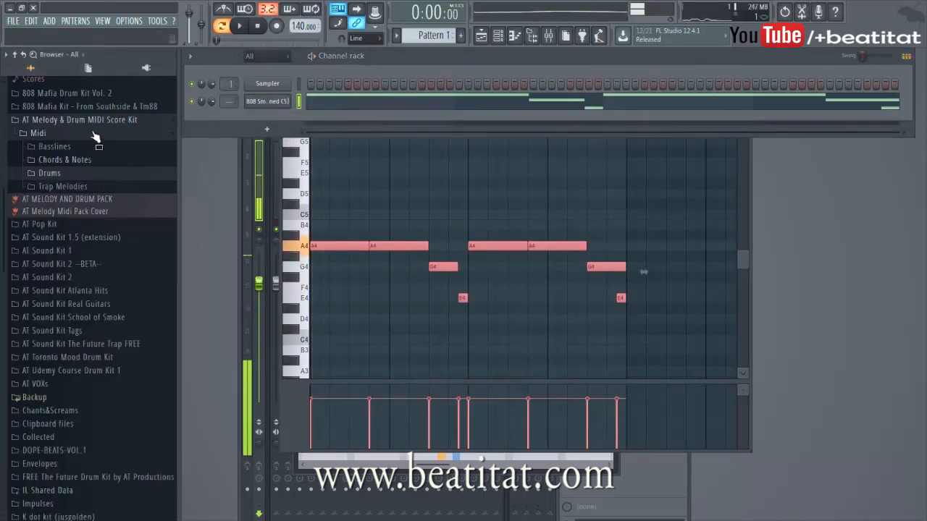
pyautogui.click(73, 134)
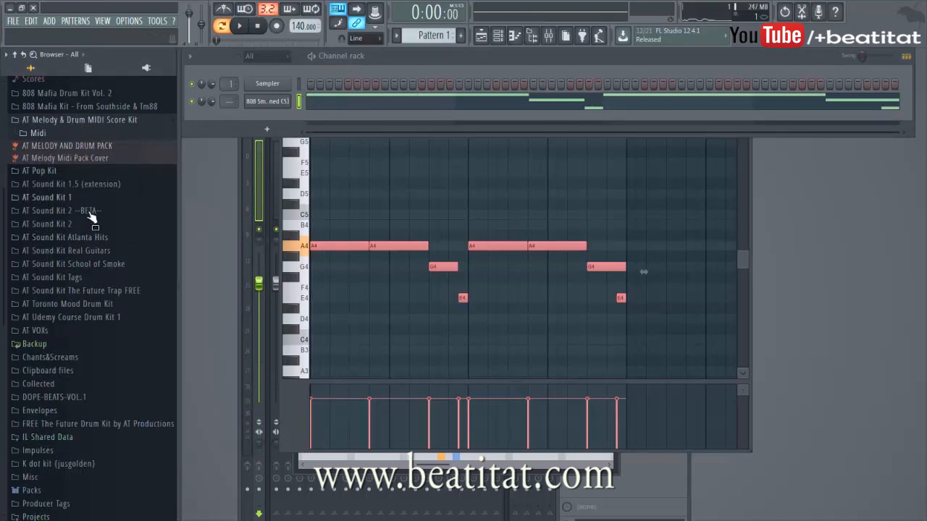
pyautogui.rightClick(270, 87)
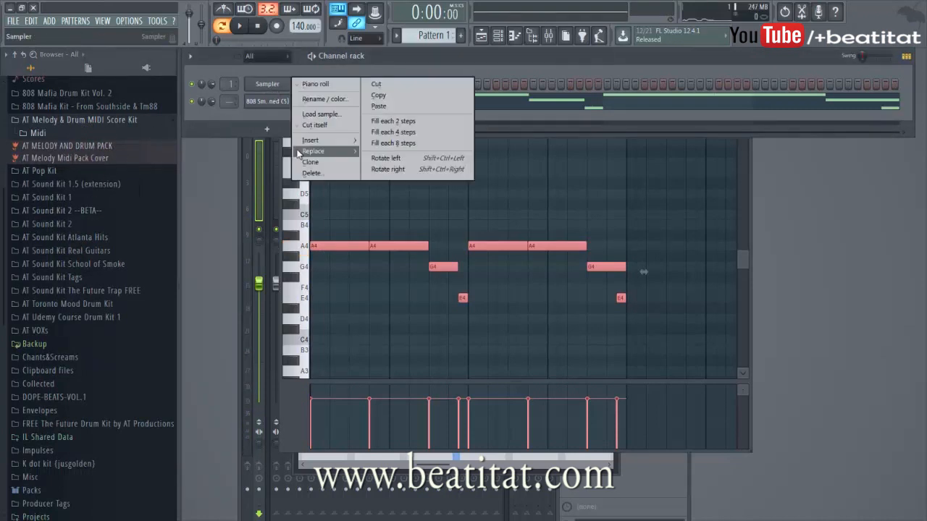
pyautogui.click(252, 115)
pyautogui.click(275, 84)
pyautogui.rightClick(279, 84)
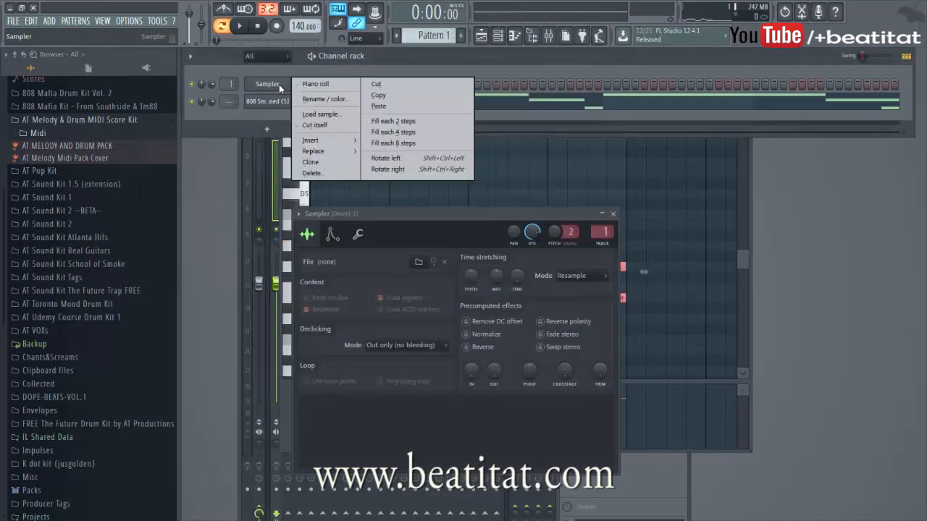
pyautogui.moveTo(313, 151)
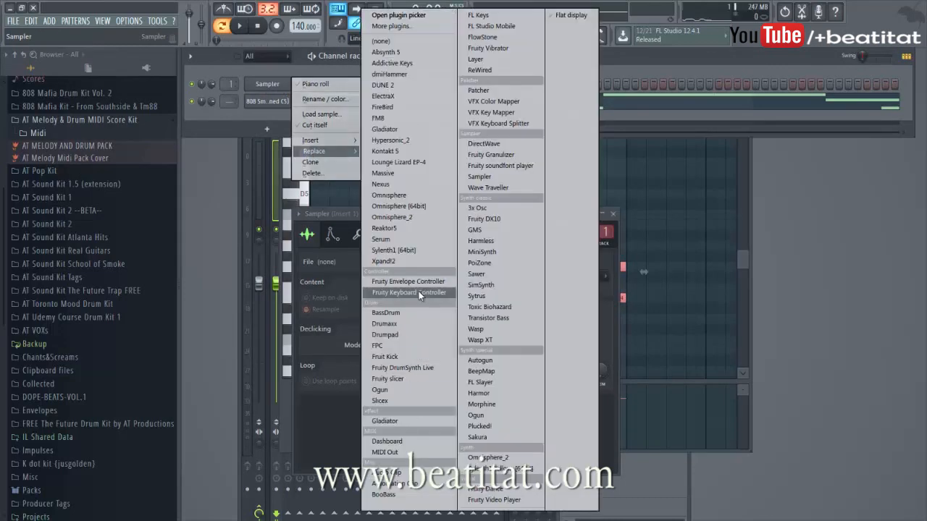
pyautogui.click(418, 184)
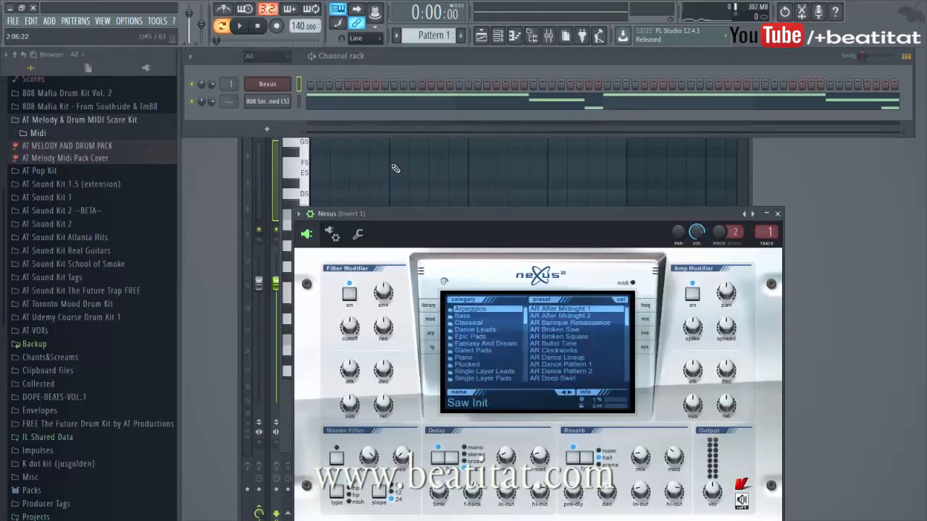
# Step: Load TRAP Melody 13 from the Trap Melodies folder onto the Nexus channel and play it
pyautogui.click(67, 133)
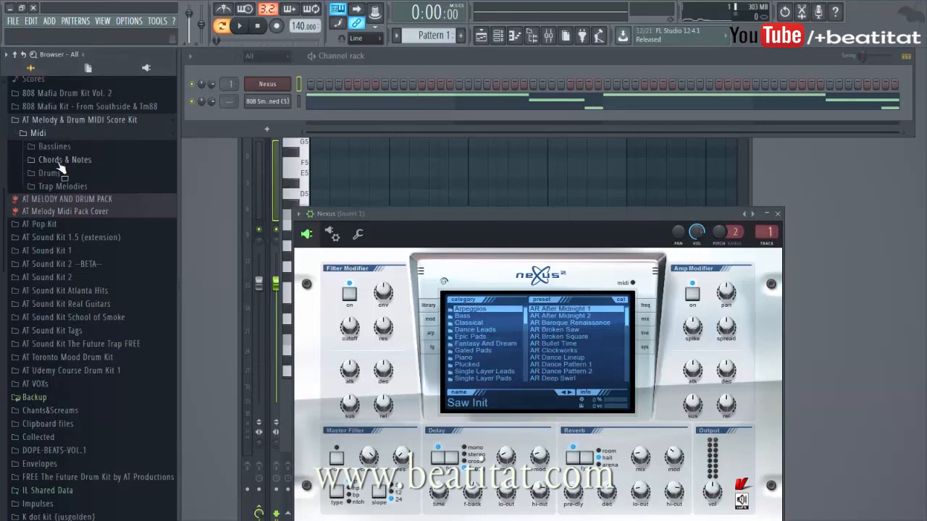
pyautogui.click(44, 187)
pyautogui.moveTo(90, 252); pyautogui.dragTo(283, 87)
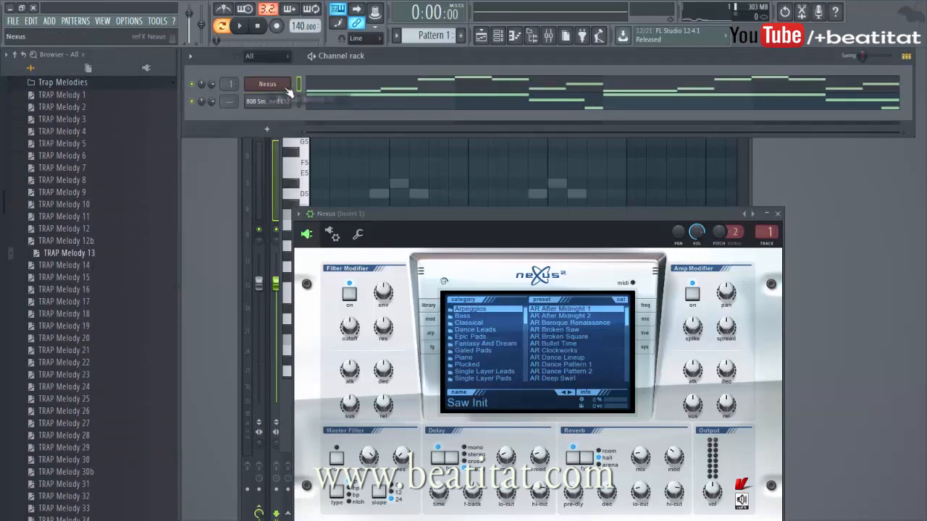
pyautogui.click(310, 173)
pyautogui.click(265, 84)
pyautogui.click(825, 82)
pyautogui.click(826, 82)
pyautogui.press('space')
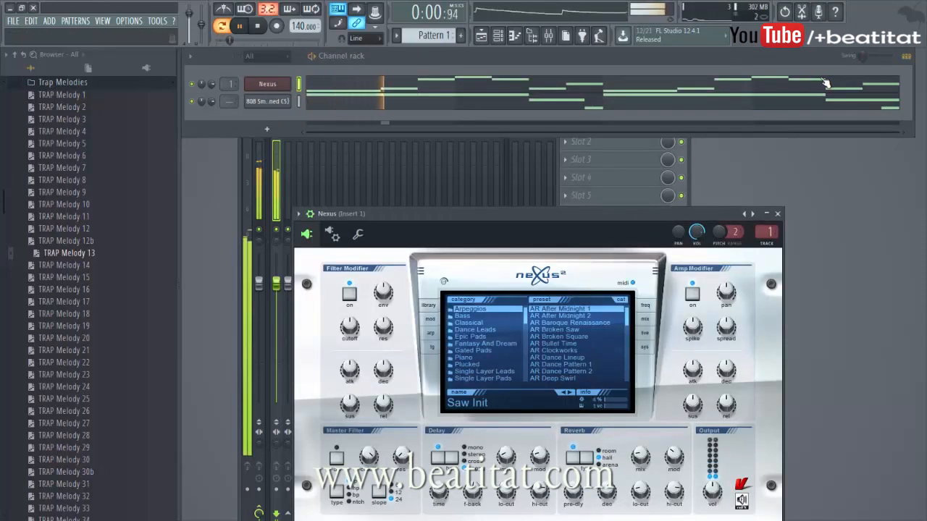
pyautogui.press('space')
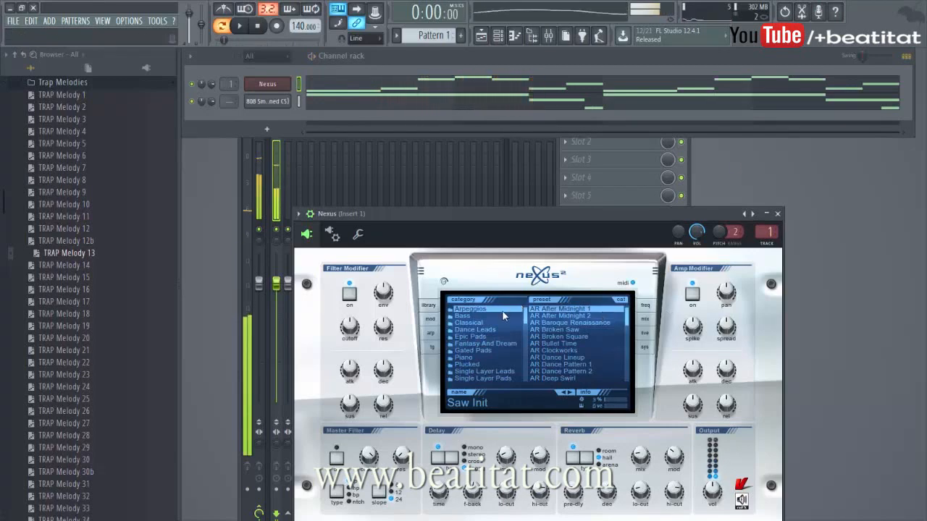
# Step: Choose the PN Arena Ambience preset from the Piano category in Nexus
pyautogui.click(493, 357)
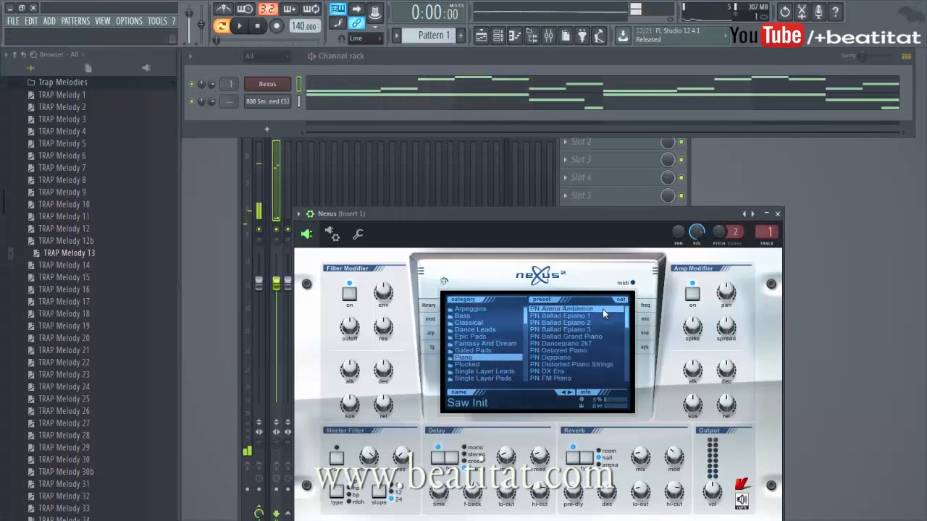
pyautogui.click(602, 309)
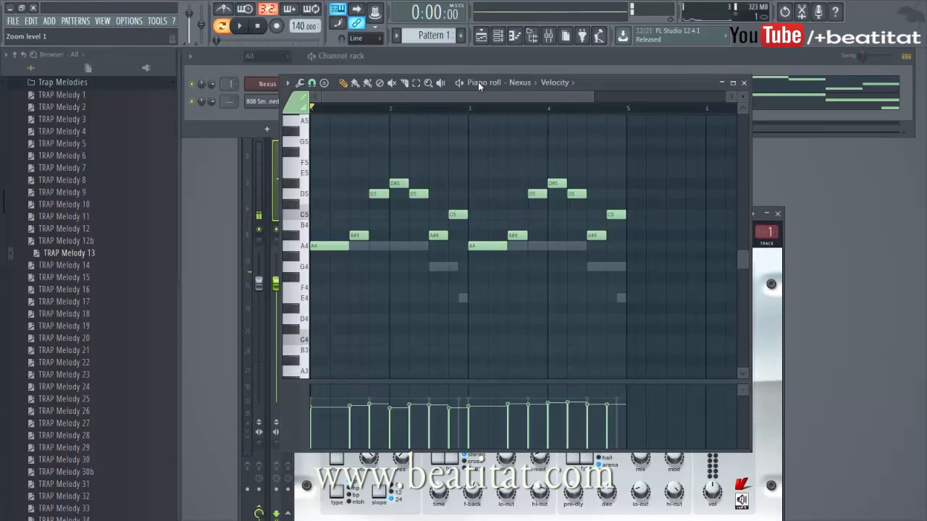
# Step: Transpose the Nexus melody up one octave in the piano roll, play it, and close Nexus
pyautogui.click(478, 82)
pyautogui.hotkey('ctrl', 'Up')
pyautogui.press('space')
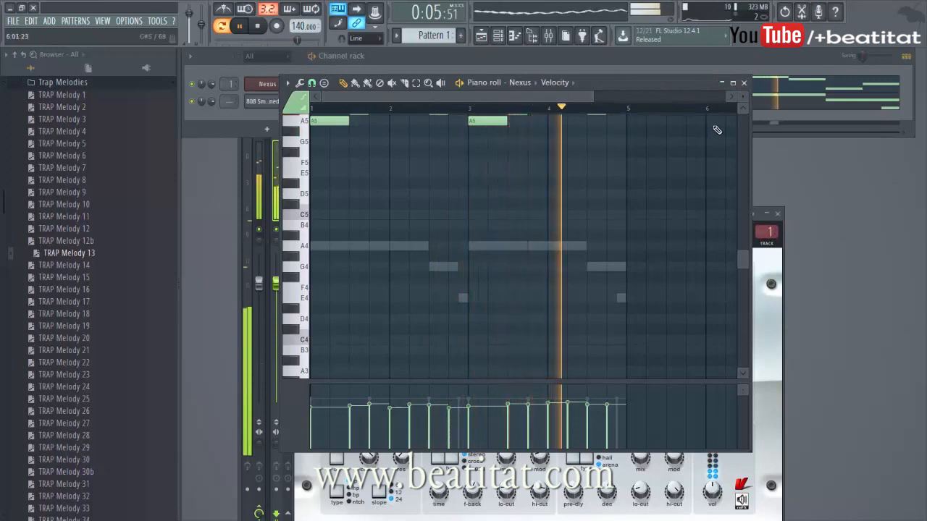
pyautogui.scroll(3, 742, 110)
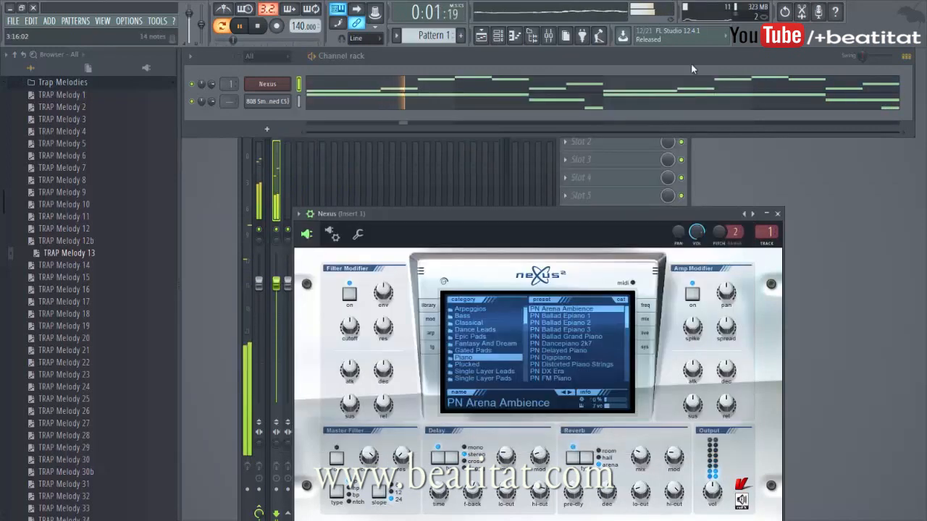
pyautogui.click(744, 82)
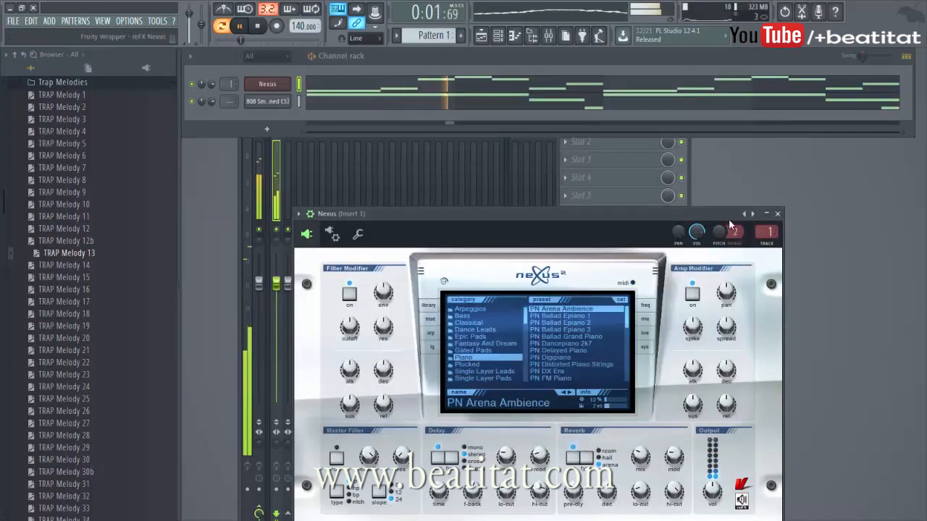
pyautogui.click(777, 214)
# Step: Add Gross Beat to the first effect slot of mixer Insert 1
pyautogui.click(645, 461)
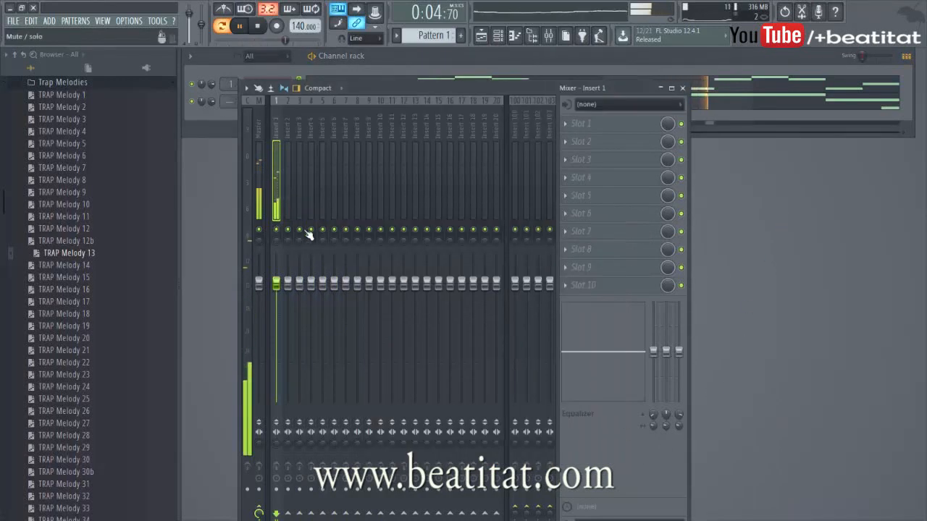
pyautogui.click(580, 123)
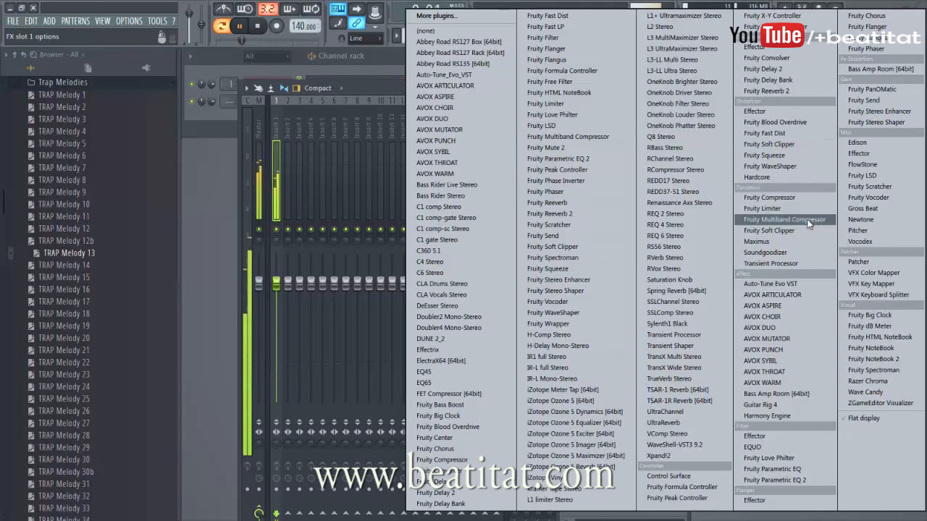
pyautogui.click(869, 207)
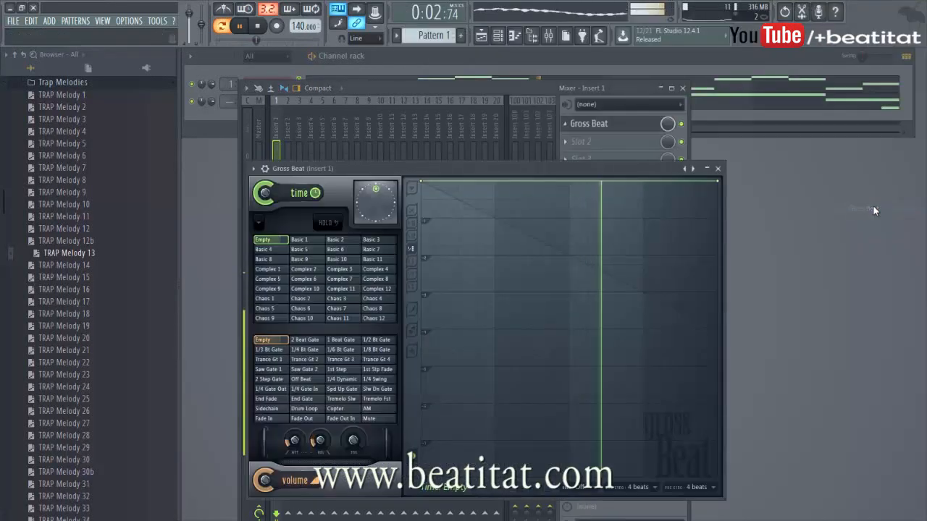
# Step: Try the 1/6 Bt Gate and 2 Beat Gate volume presets before resetting volume to Empty
pyautogui.click(342, 349)
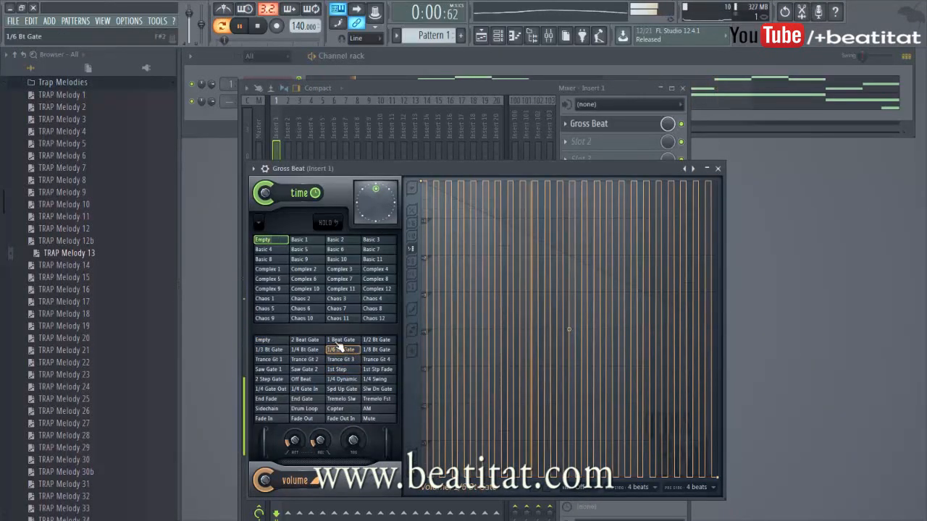
pyautogui.click(312, 340)
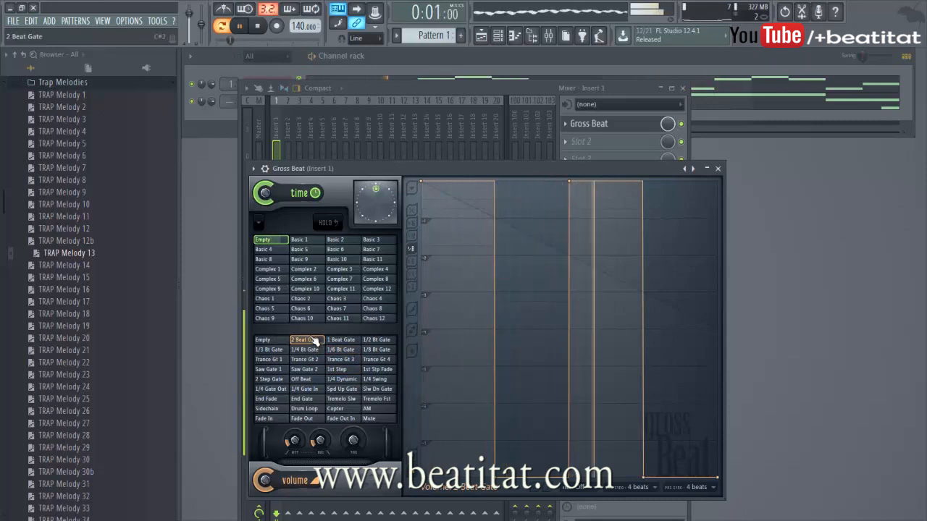
pyautogui.click(262, 340)
# Step: Load the Momentary preset bank, choose the 1/2 Speed time preset, and close Gross Beat
pyautogui.click(303, 259)
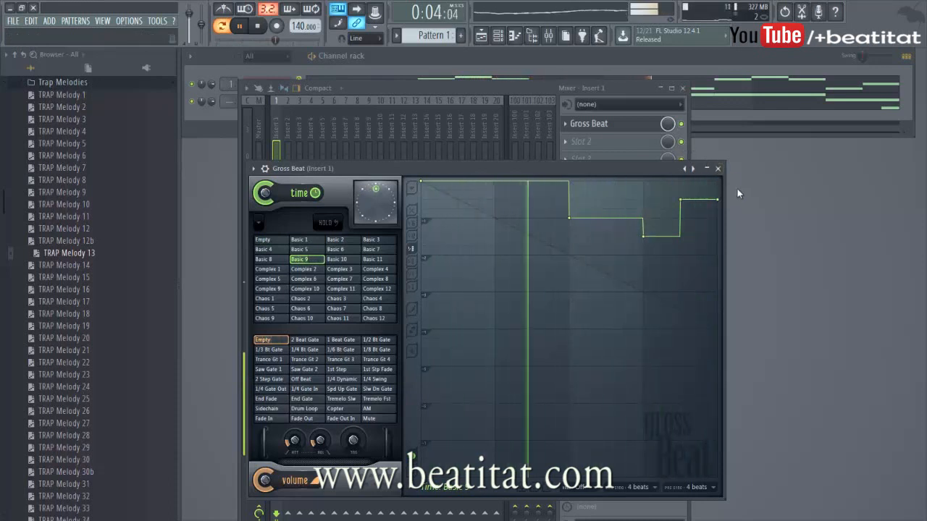
pyautogui.click(254, 169)
pyautogui.moveTo(362, 202)
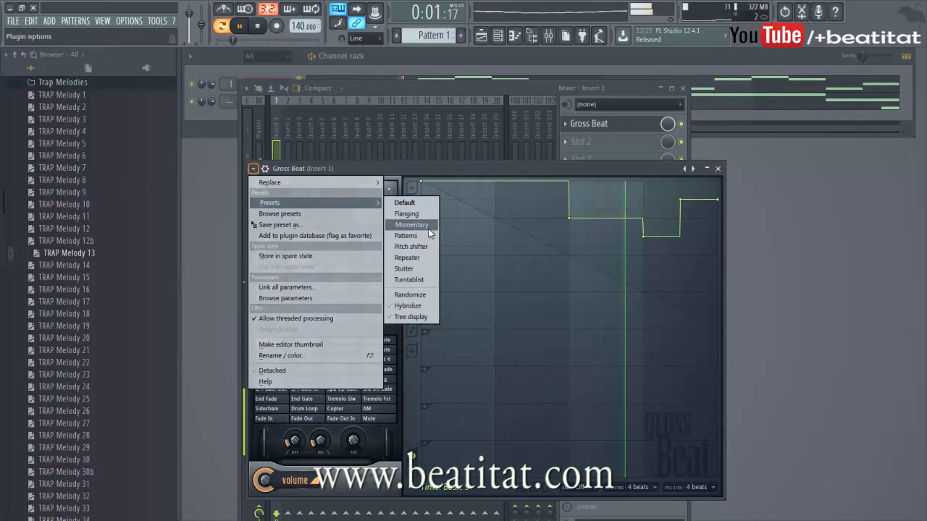
pyautogui.click(428, 226)
pyautogui.click(340, 309)
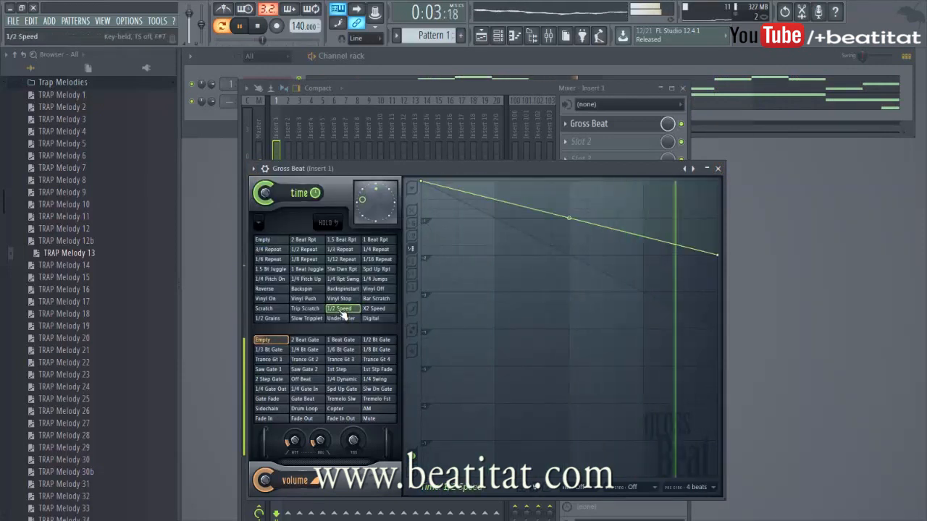
pyautogui.click(718, 169)
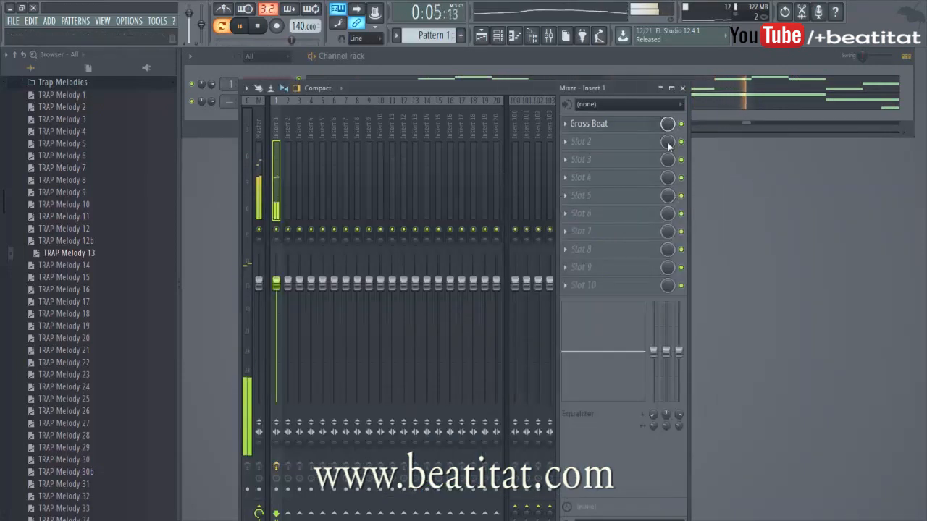
pyautogui.click(163, 86)
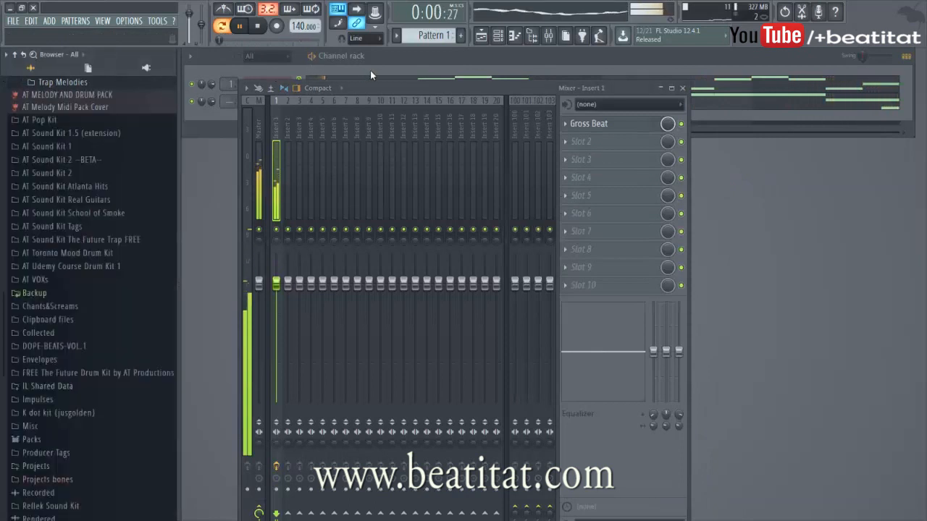
# Step: Load Kck PowerSlam from AT Sound Kit 2's Kicks folder into the channel rack and place a kick on step 1
pyautogui.click(370, 71)
pyautogui.click(67, 173)
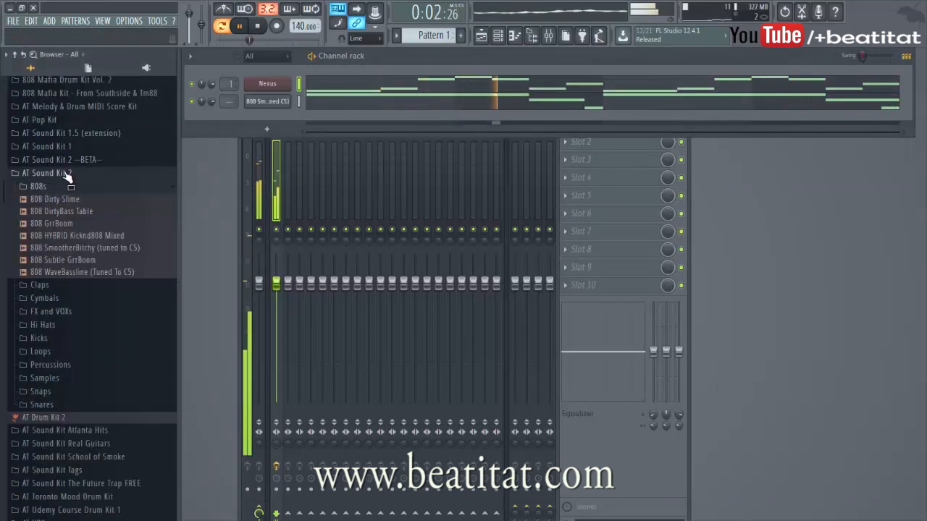
pyautogui.click(79, 187)
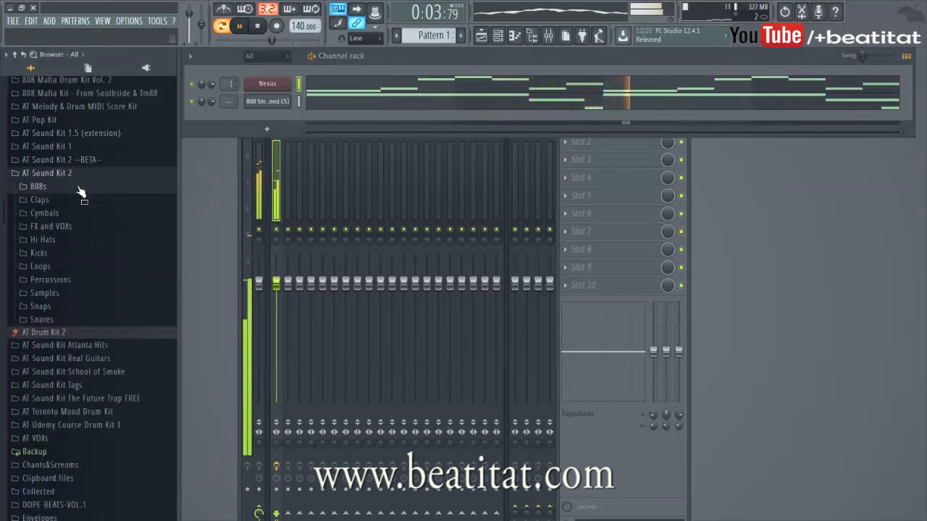
pyautogui.click(39, 253)
pyautogui.click(58, 303)
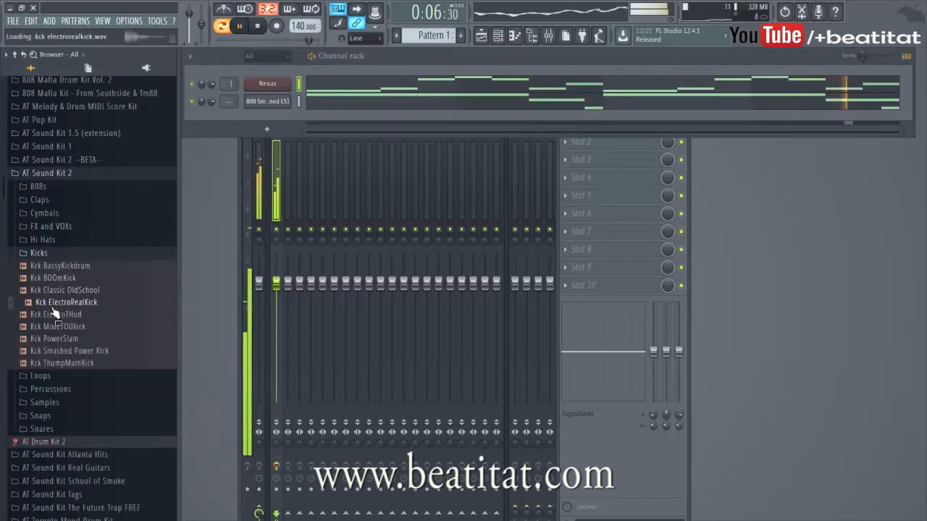
pyautogui.moveTo(59, 338); pyautogui.dragTo(297, 119)
pyautogui.click(310, 118)
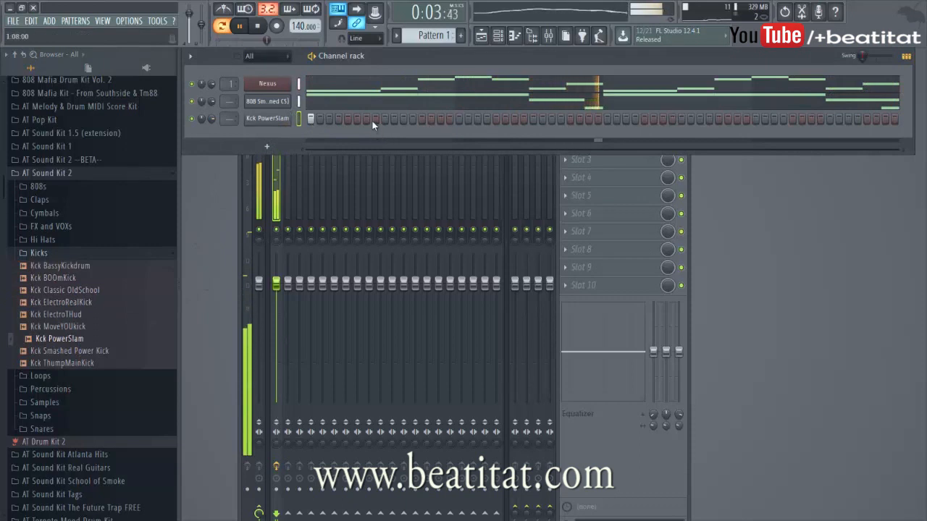
# Step: Play the pattern and add a second kick hit later in the first bar
pyautogui.press('space')
pyautogui.press('space')
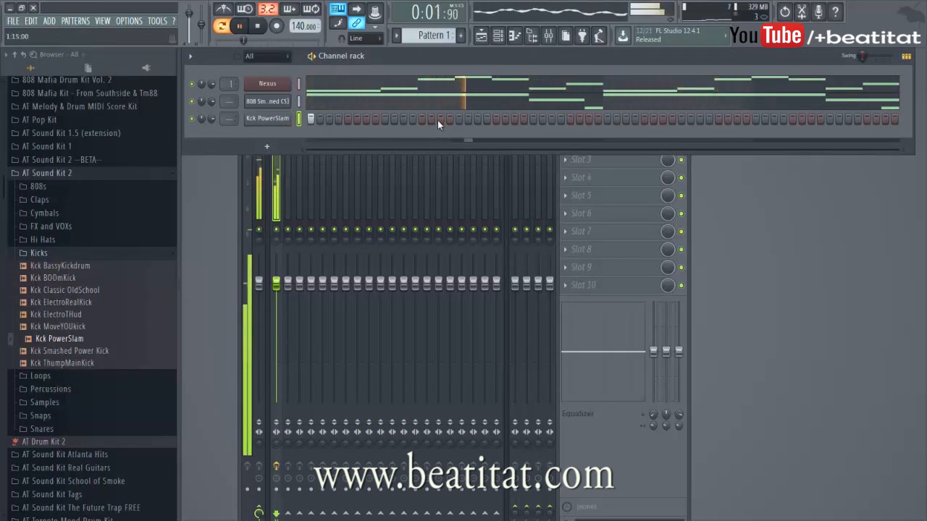
pyautogui.click(423, 119)
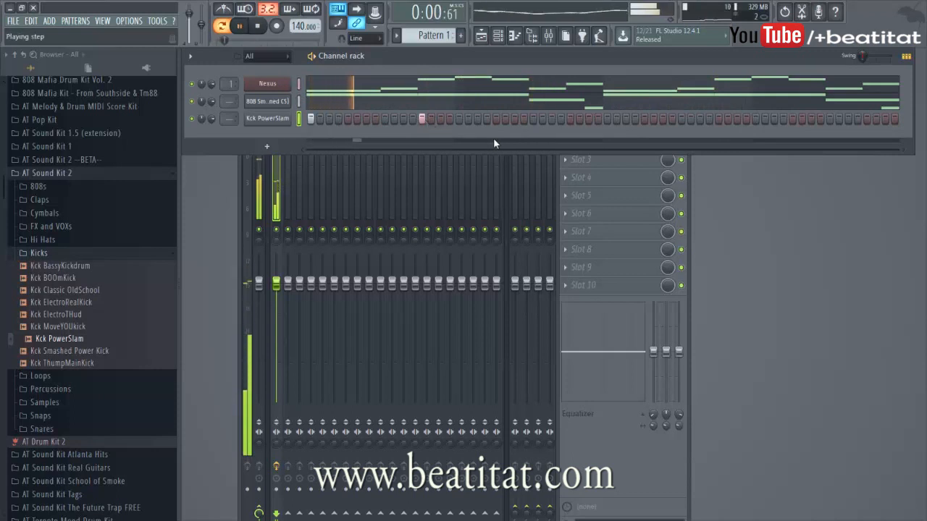
pyautogui.click(533, 119)
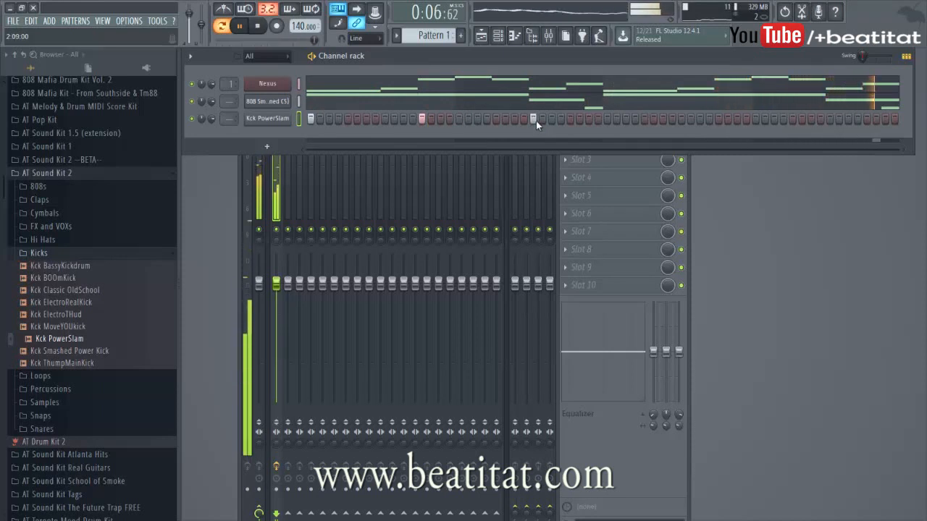
pyautogui.click(533, 119)
pyautogui.press('space')
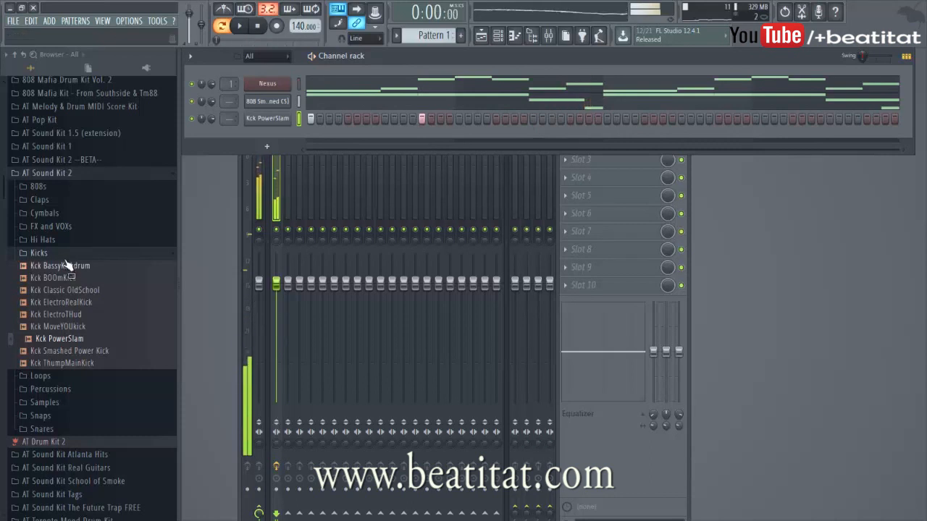
# Step: Preview snares in the Snares folder and add Snr DustyBitch Trap Snare as a new channel
pyautogui.click(64, 255)
pyautogui.click(49, 306)
pyautogui.click(49, 306)
pyautogui.click(43, 319)
pyautogui.click(70, 357)
pyautogui.click(66, 370)
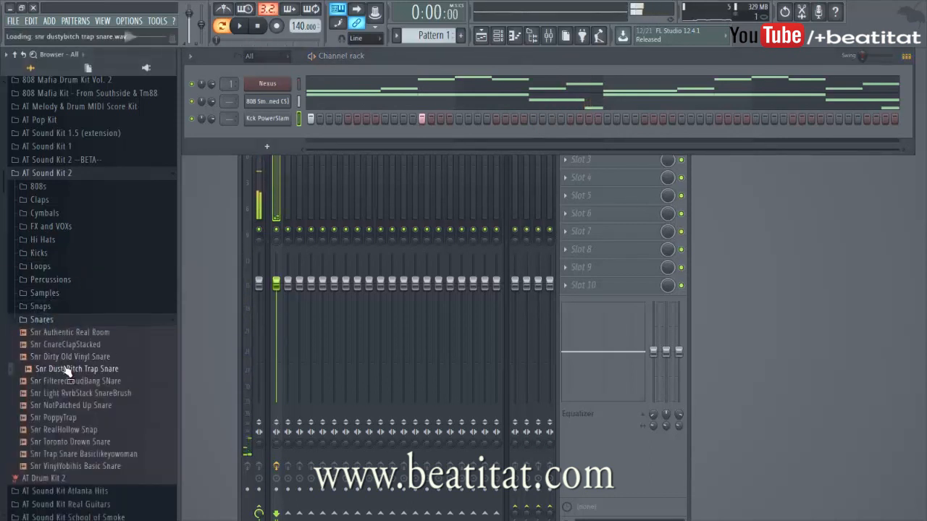
pyautogui.click(63, 381)
pyautogui.click(66, 369)
pyautogui.moveTo(67, 369); pyautogui.dragTo(313, 138)
# Step: Program four evenly spaced snare hits across the pattern while it plays
pyautogui.click(385, 136)
pyautogui.press('space')
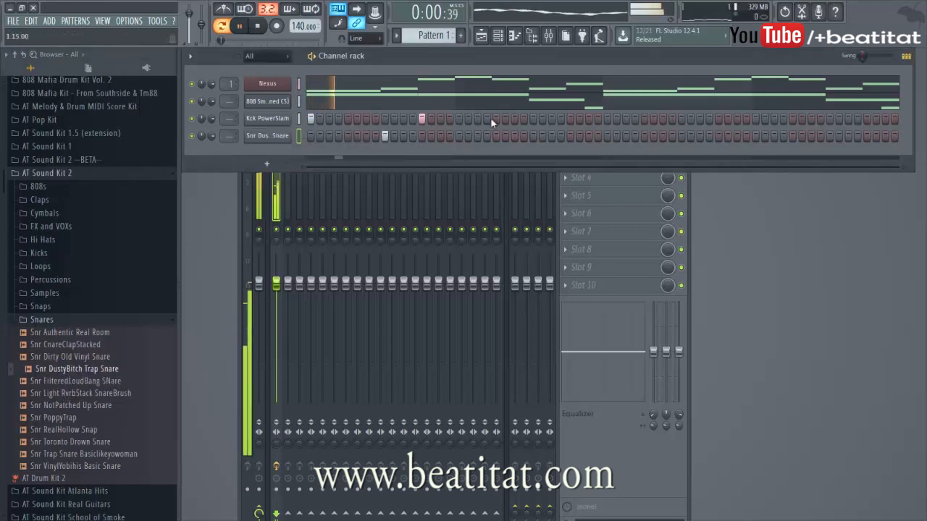
pyautogui.click(533, 136)
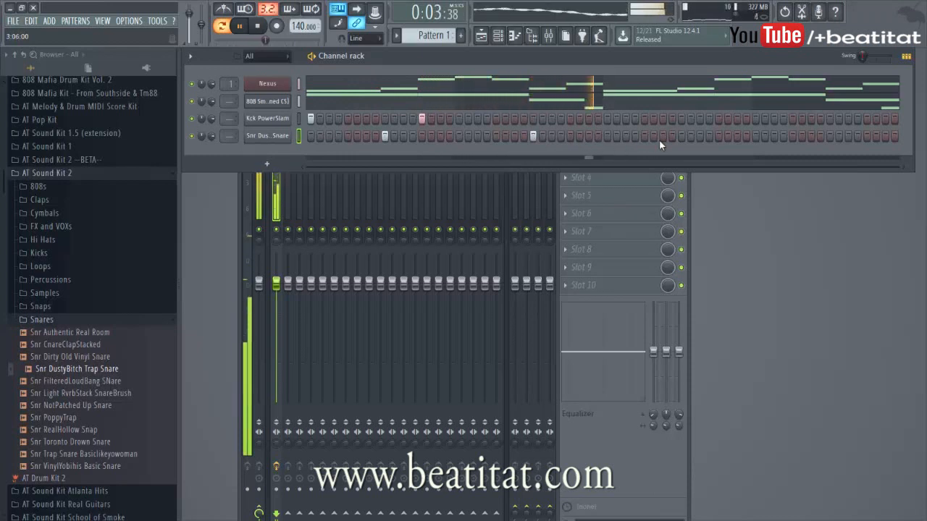
pyautogui.click(681, 137)
pyautogui.click(830, 137)
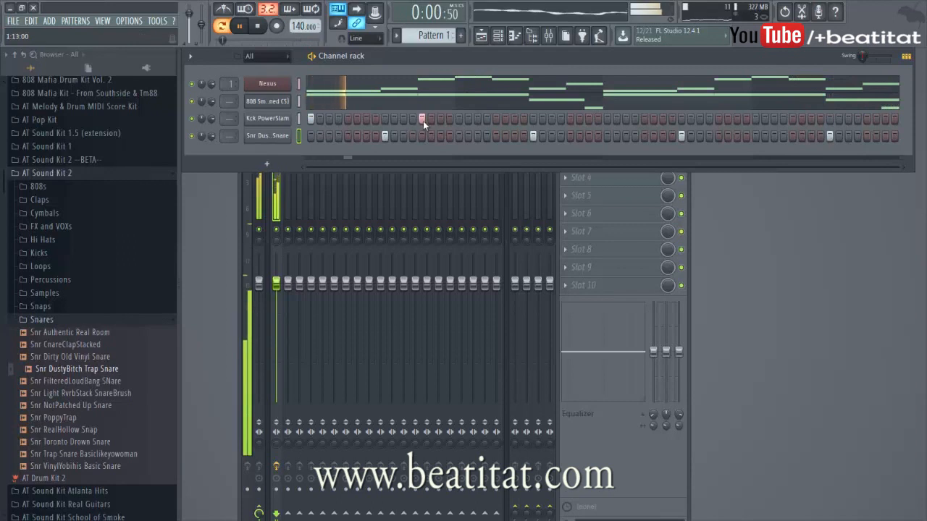
# Step: Add more kick hits through the rest of the pattern, moving the last one one step earlier
pyautogui.click(607, 118)
pyautogui.click(664, 120)
pyautogui.click(792, 119)
pyautogui.click(884, 119)
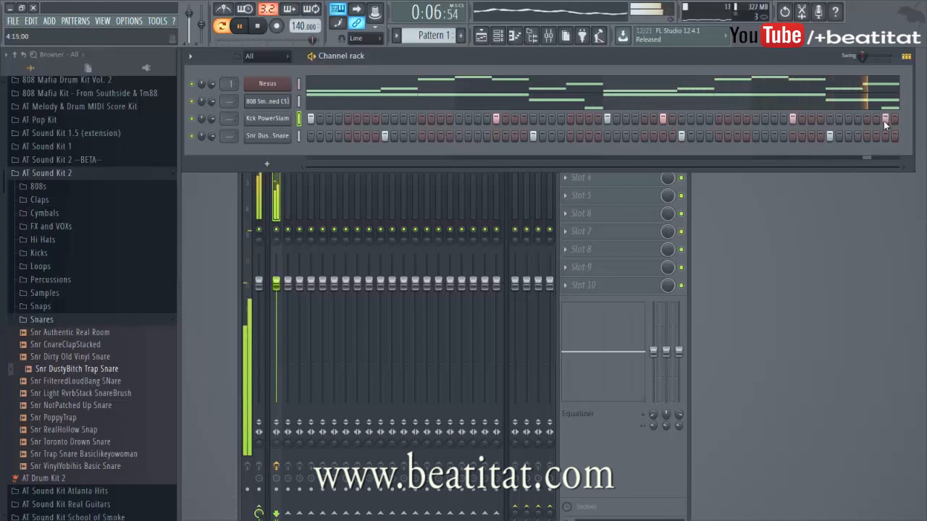
pyautogui.rightClick(885, 121)
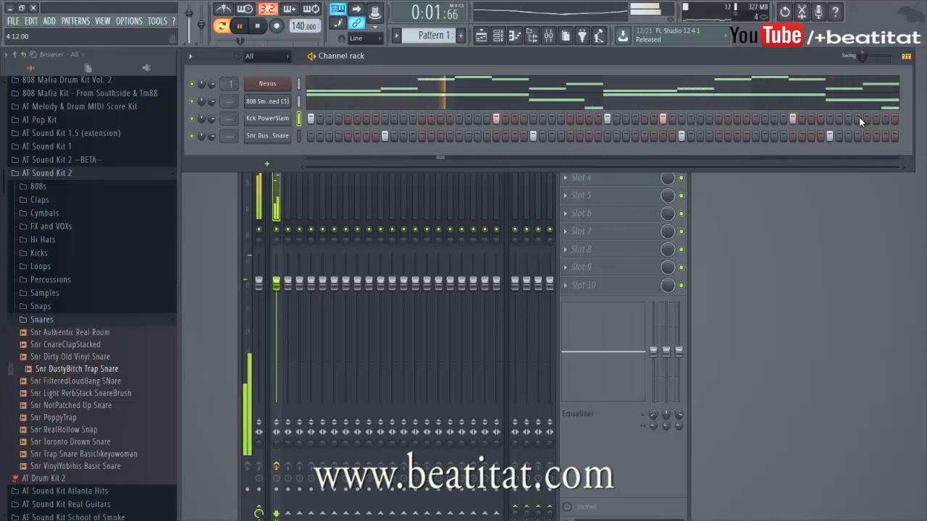
pyautogui.click(866, 119)
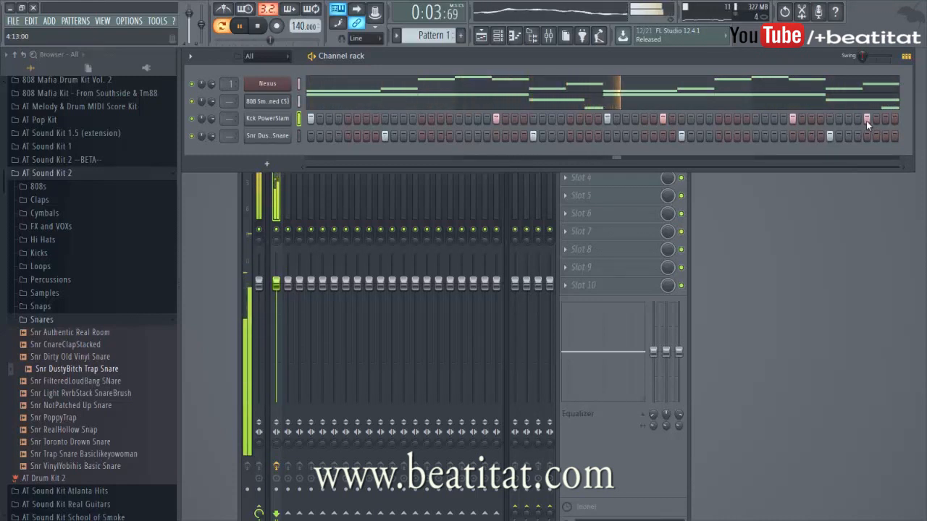
# Step: Preview hi-hats in the Hi Hats folder and add Hat MixedIn Hi Hat as a new channel
pyautogui.click(40, 319)
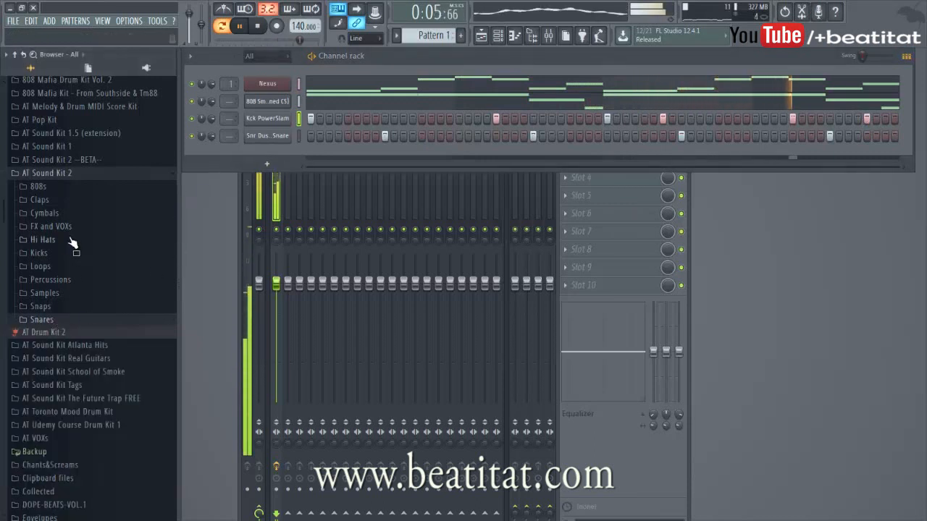
pyautogui.click(72, 239)
pyautogui.click(72, 278)
pyautogui.click(71, 289)
pyautogui.moveTo(71, 289); pyautogui.dragTo(315, 148)
# Step: Program a hi-hat rhythm with seven steps across the first bars of the pattern
pyautogui.click(314, 155)
pyautogui.click(338, 154)
pyautogui.click(347, 154)
pyautogui.click(367, 155)
pyautogui.click(440, 155)
pyautogui.click(450, 154)
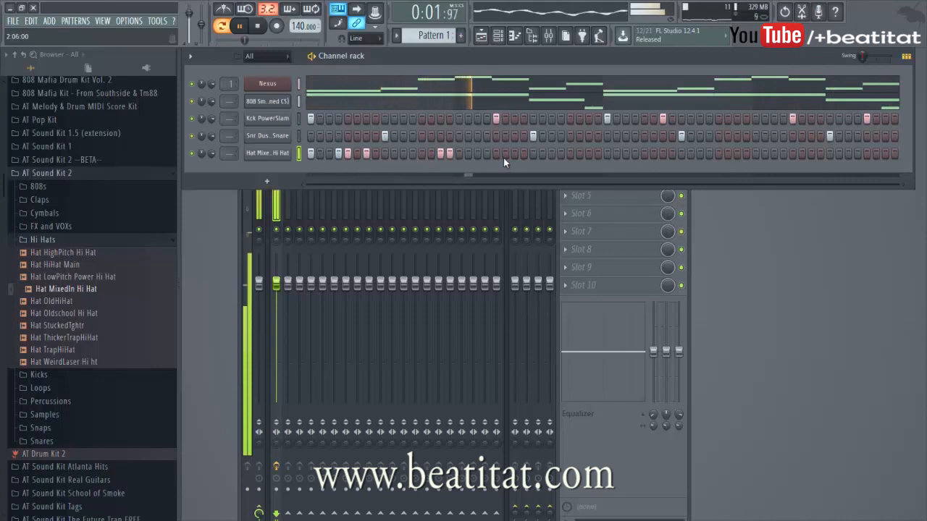
pyautogui.click(588, 154)
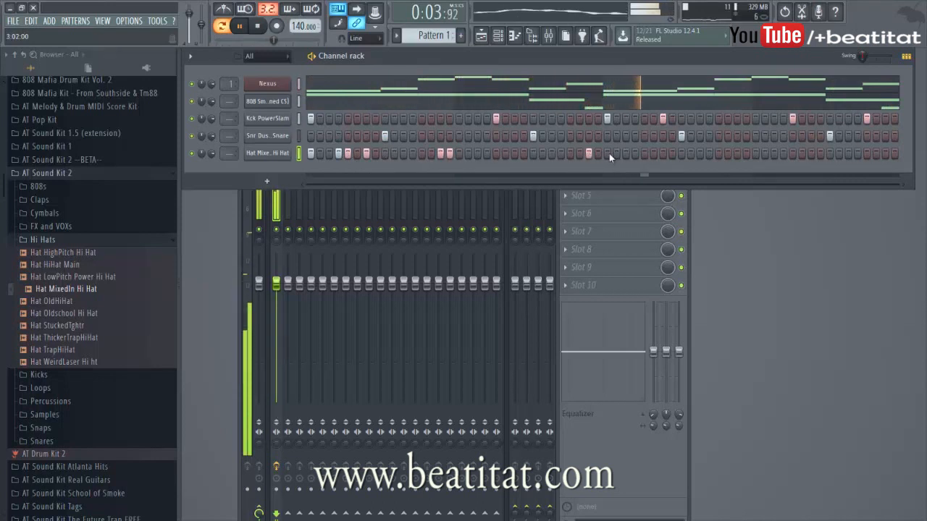
# Step: Open the hi-hat channel in the piano roll, adjust a note, and close it
pyautogui.rightClick(284, 154)
pyautogui.click(313, 155)
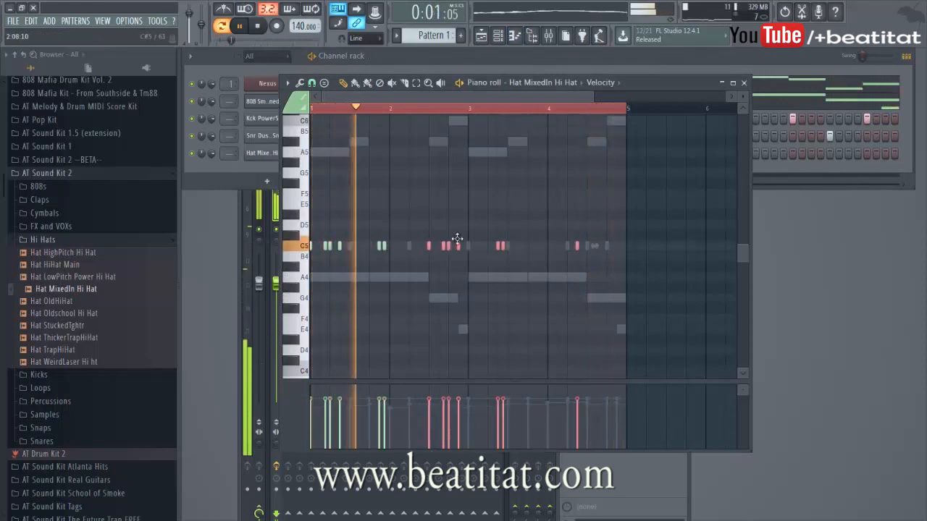
pyautogui.moveTo(457, 239); pyautogui.dragTo(466, 244)
pyautogui.press('Escape')
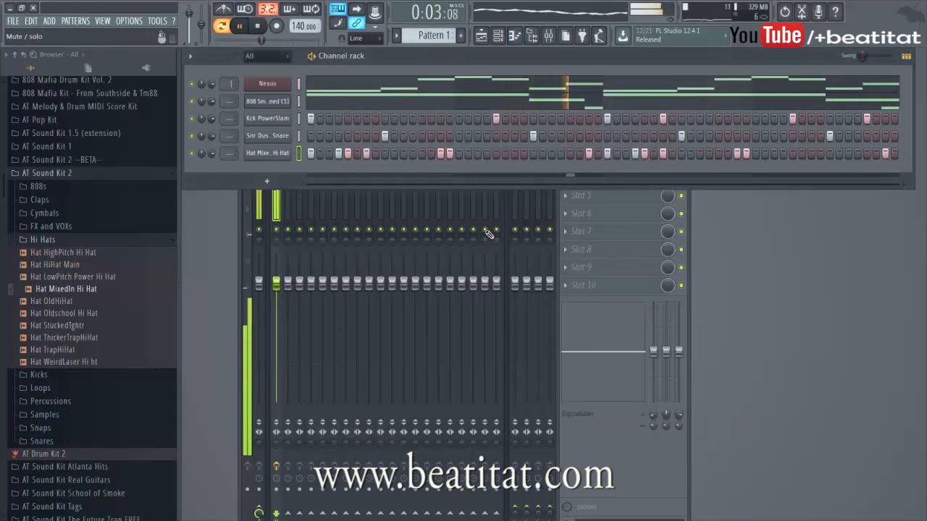
# Step: Add Cym SmoothTrap Cym from the Cymbals folder as a new channel and place a hit at the start of bar 3
pyautogui.click(80, 239)
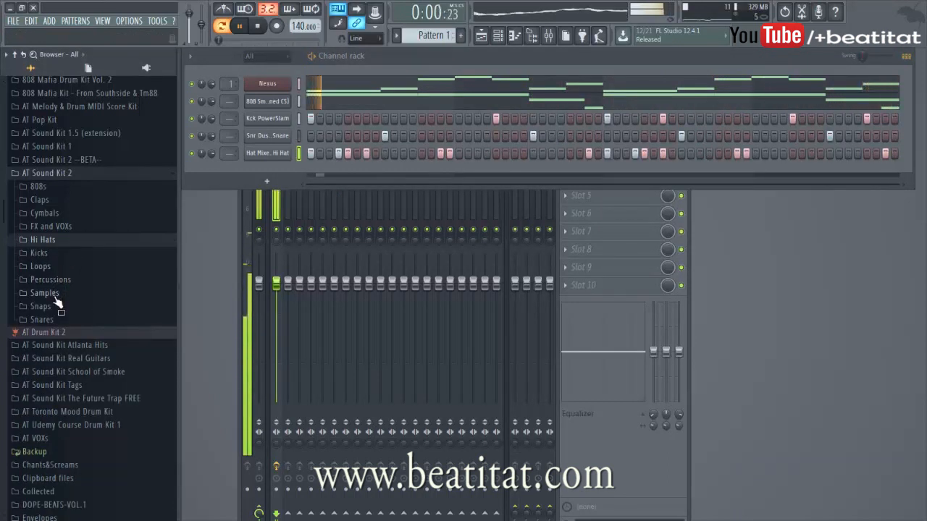
pyautogui.click(44, 213)
pyautogui.click(80, 274)
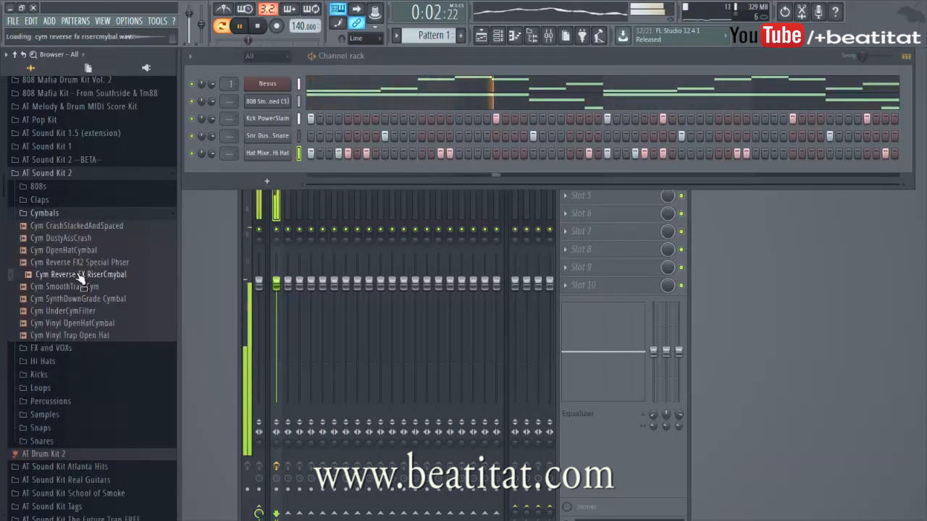
pyautogui.click(70, 287)
pyautogui.moveTo(70, 286); pyautogui.dragTo(335, 166)
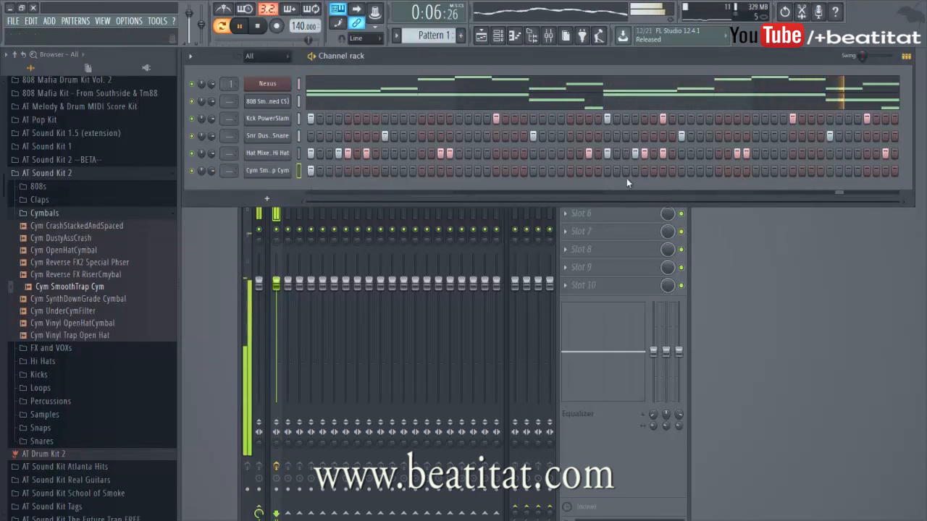
pyautogui.click(608, 170)
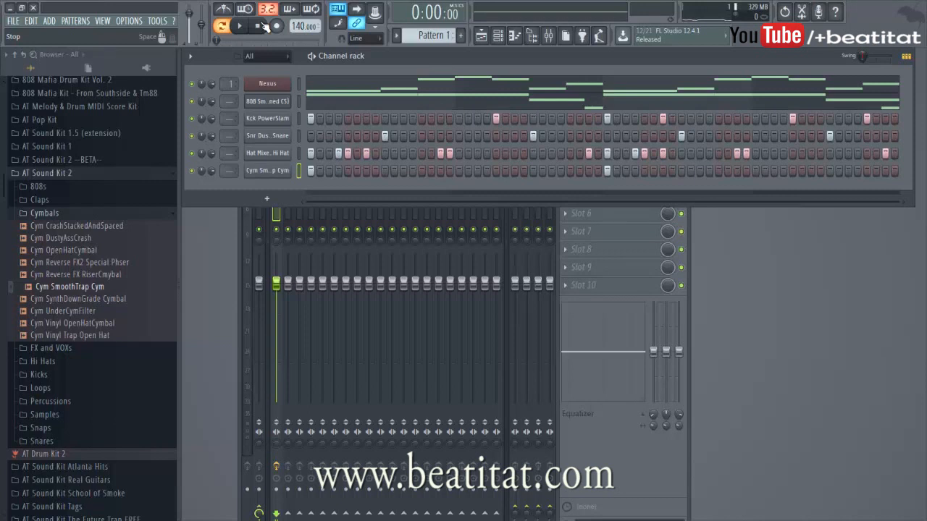
# Step: Expand the Midi folder of AT Melody & Drum MIDI Score Kit in the browser and bring the mixer forward
pyautogui.click(49, 174)
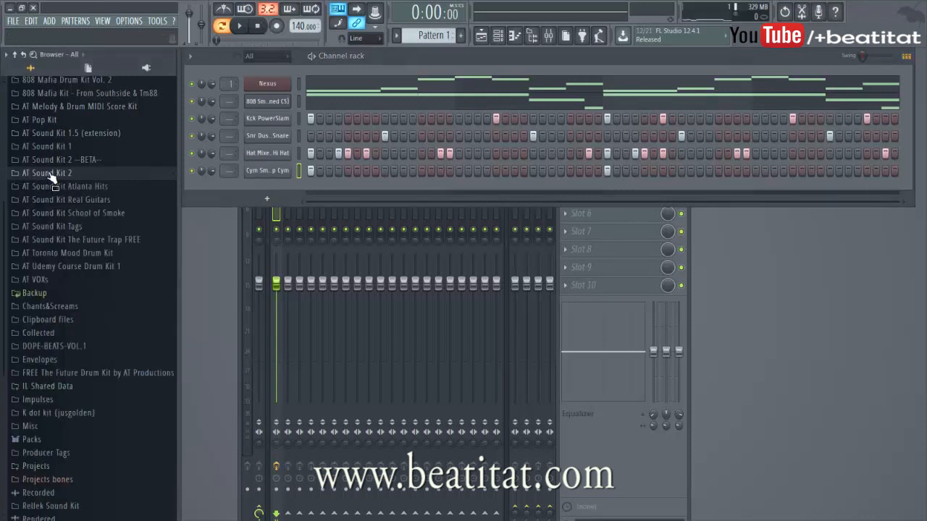
pyautogui.scroll(5, 101, 255)
pyautogui.click(122, 204)
pyautogui.click(123, 206)
pyautogui.click(121, 206)
pyautogui.click(121, 208)
pyautogui.click(120, 215)
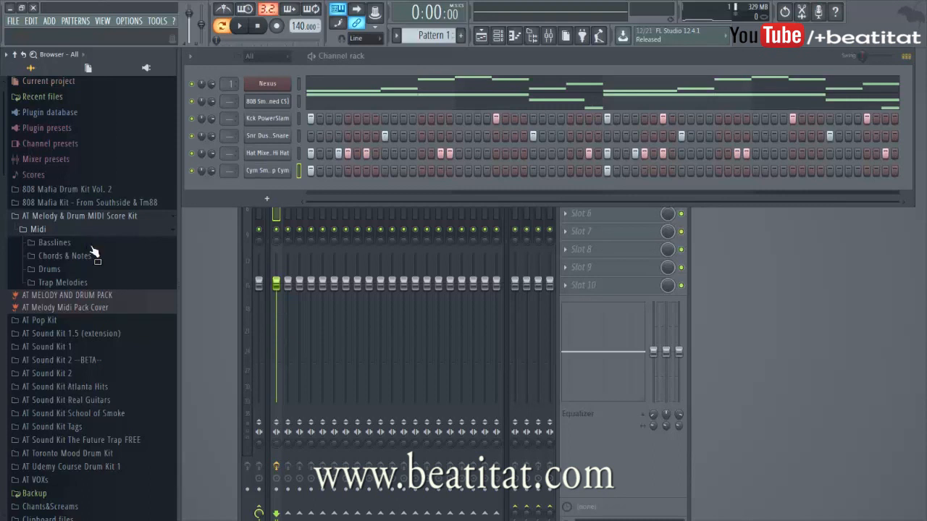
pyautogui.click(588, 461)
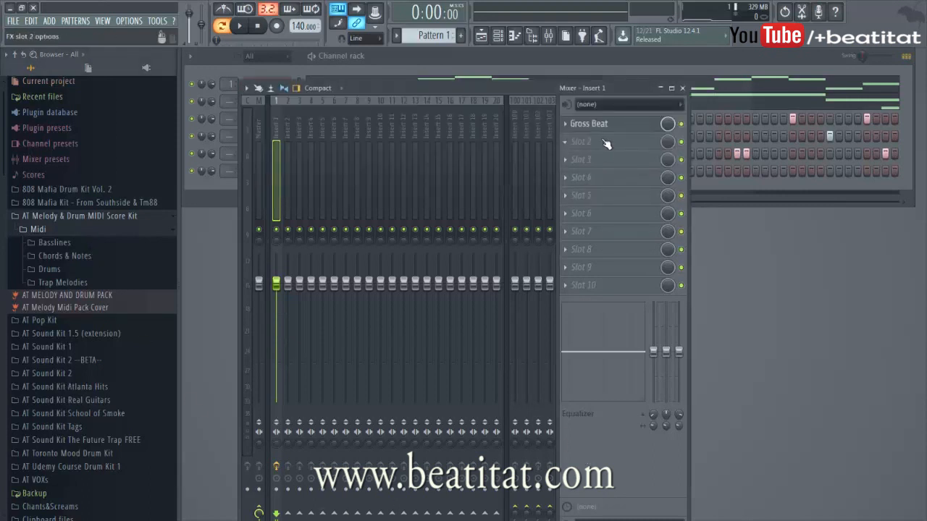